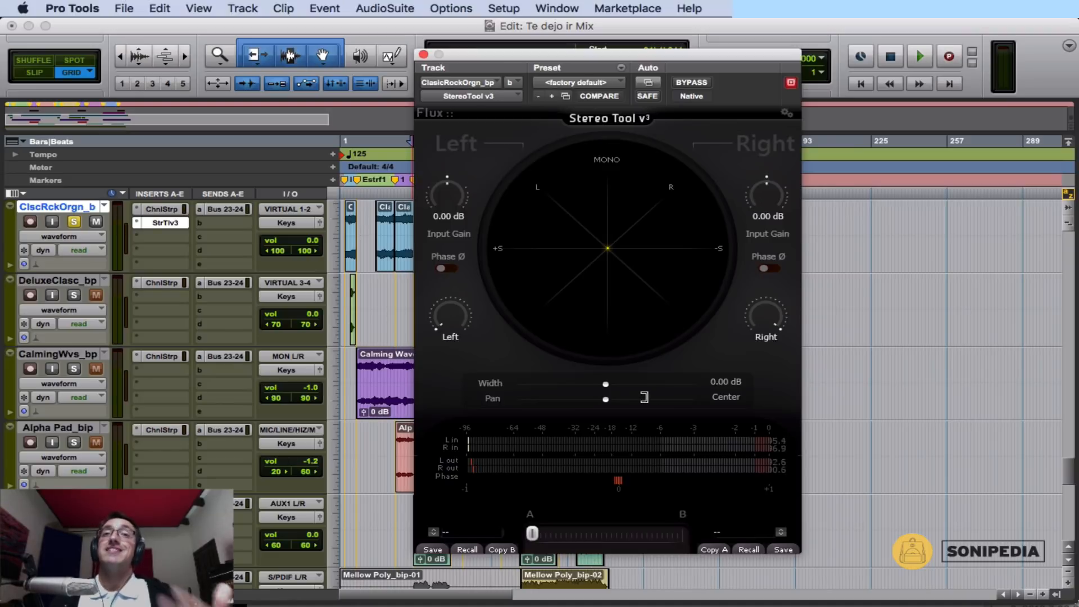
Play the soloed organ track from its third clip to view its stereo image in Stereo Tool.
left_click_drag(667, 54, 689, 53)
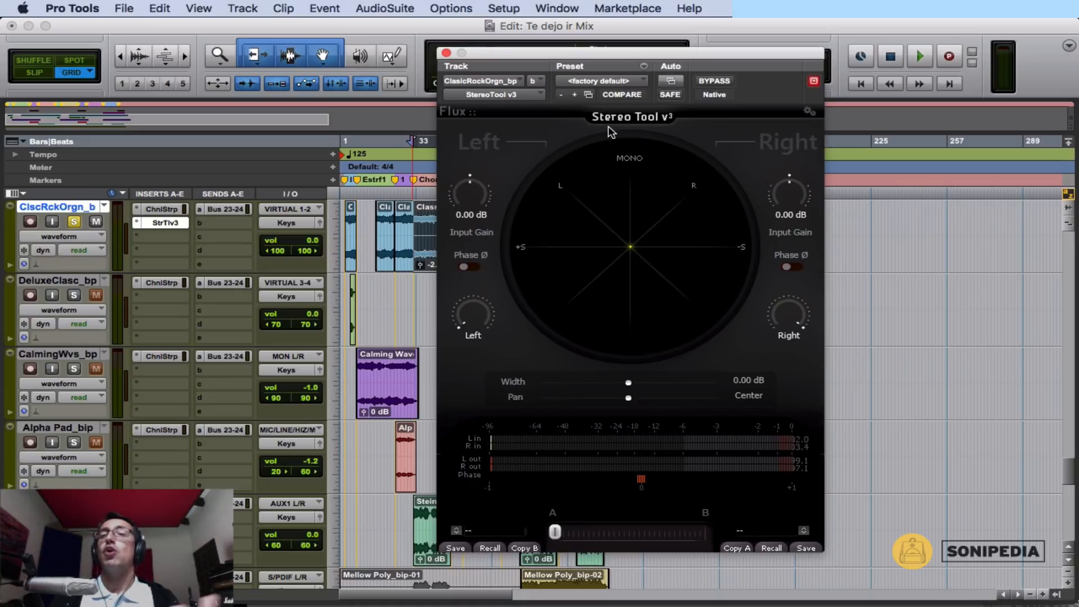
left_click_drag(601, 52, 574, 53)
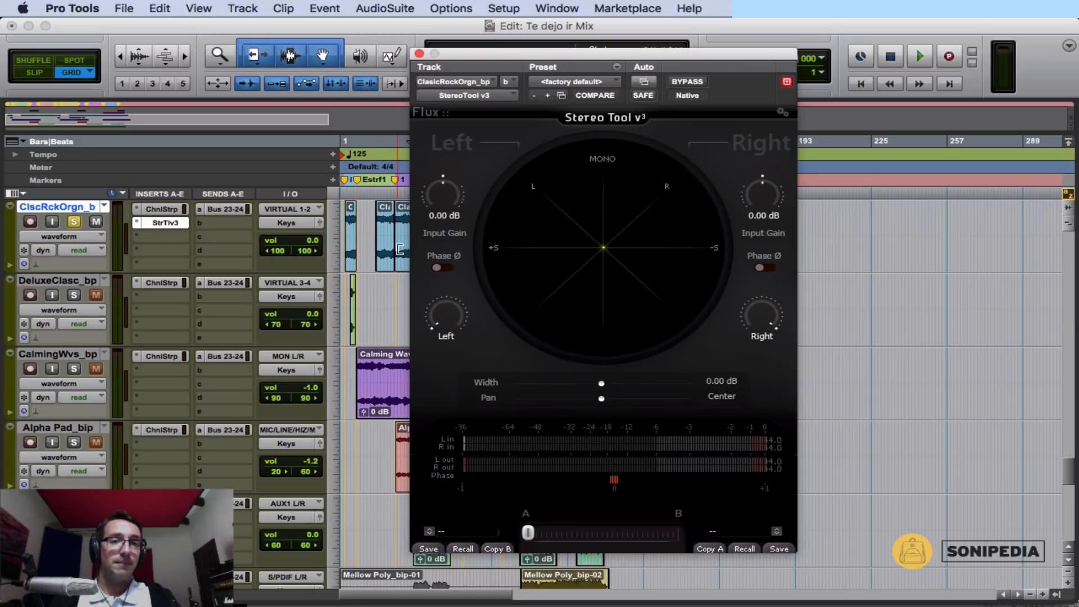
left_click(399, 192)
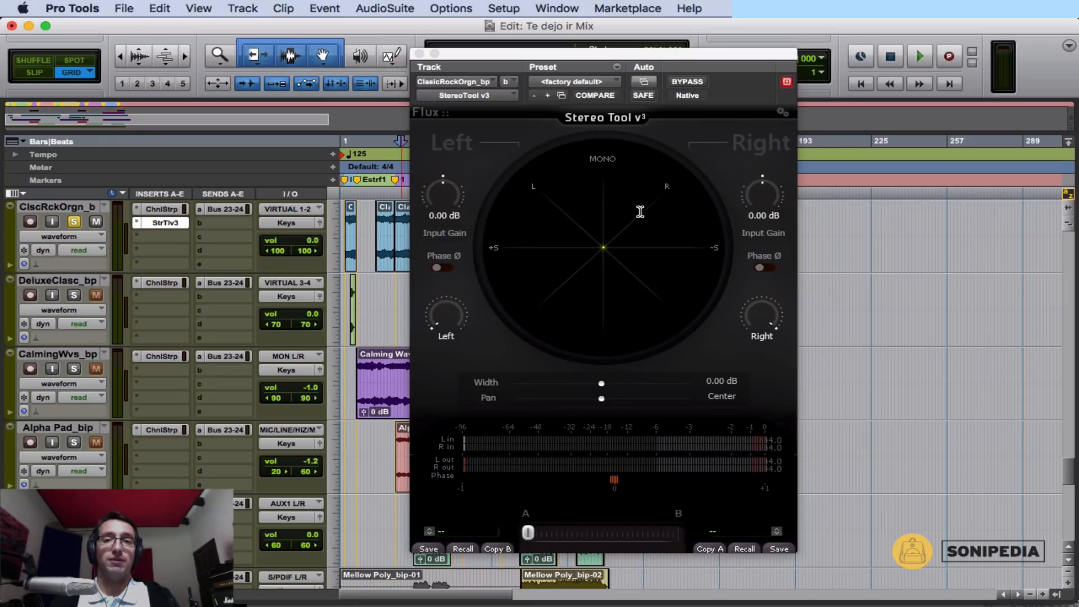
key("space")
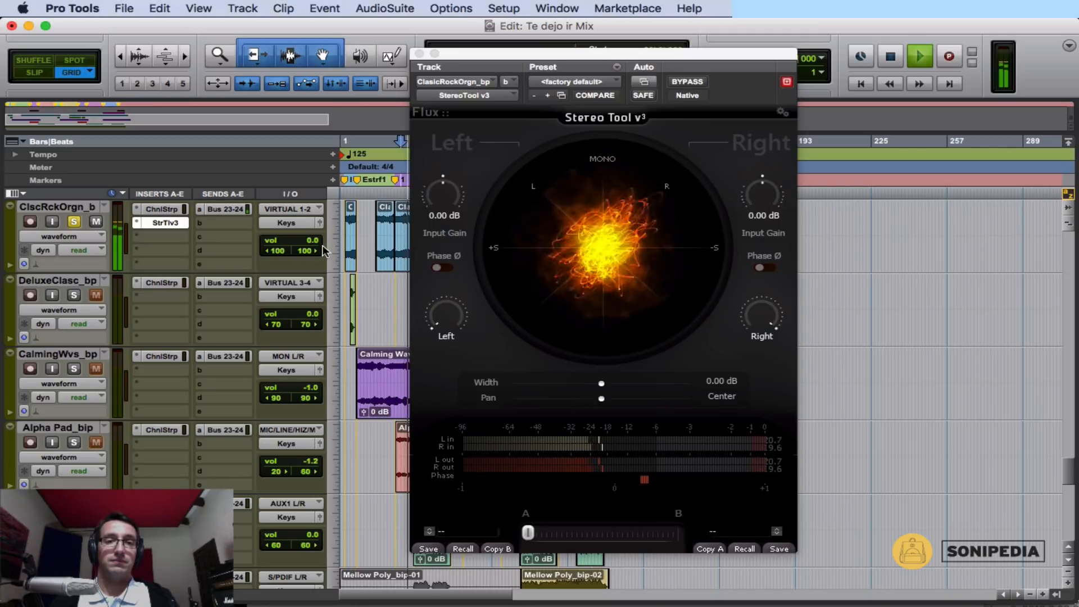
key("space")
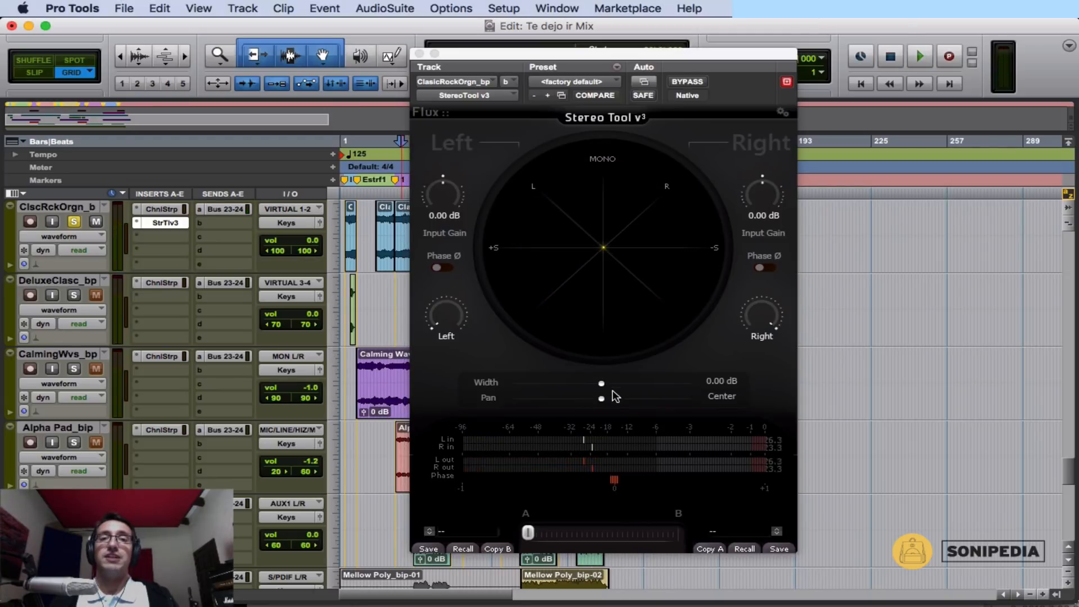
Audition the organ with the Stereo Tool Width at -12 dB, and reset the Width to 0 dB.
left_click_drag(601, 384, 494, 394)
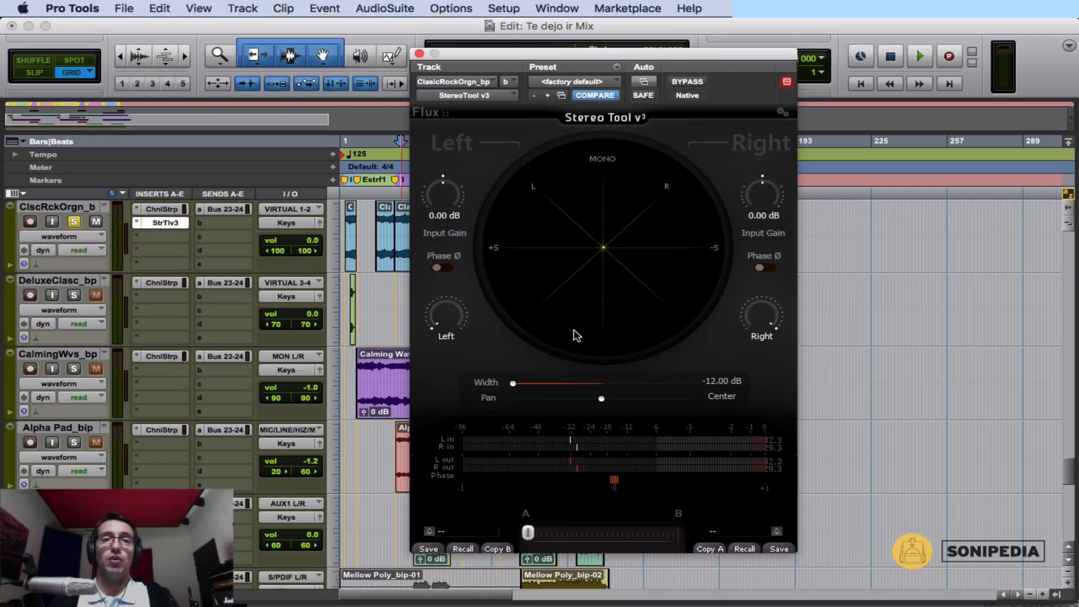
key("space")
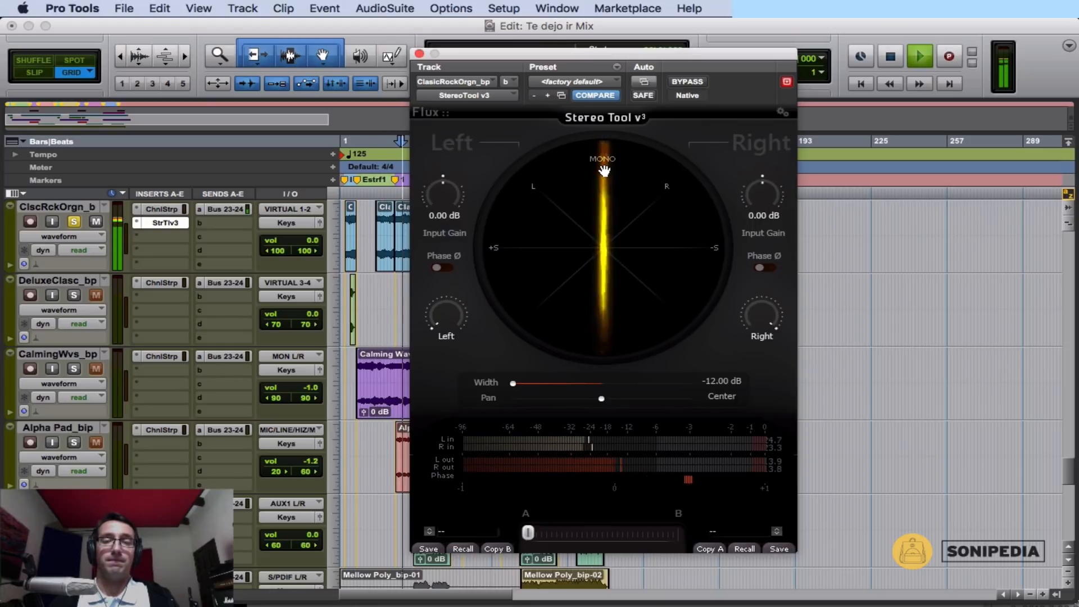
key("space")
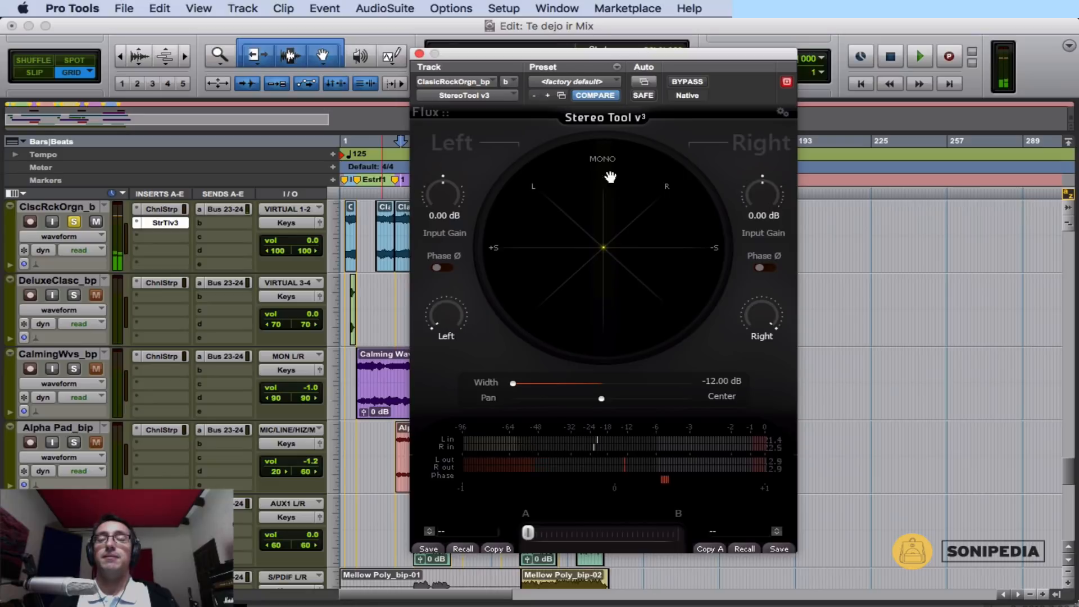
left_click(513, 384, "alt")
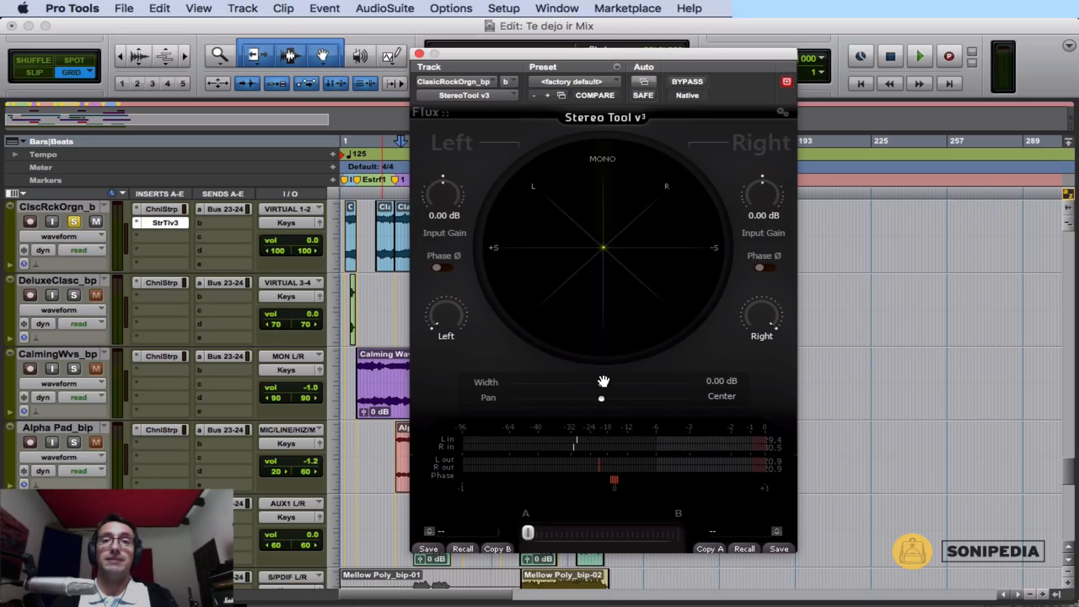
Audition the organ with the Width at 12 dB and again with the Width reset to 0 dB.
left_click_drag(602, 382, 682, 230)
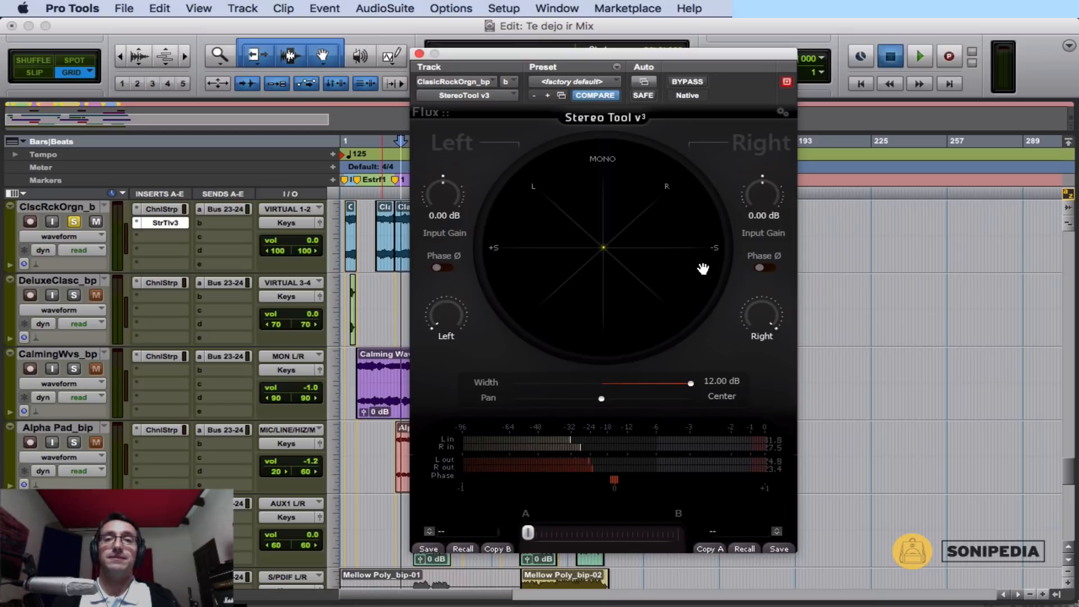
key("space")
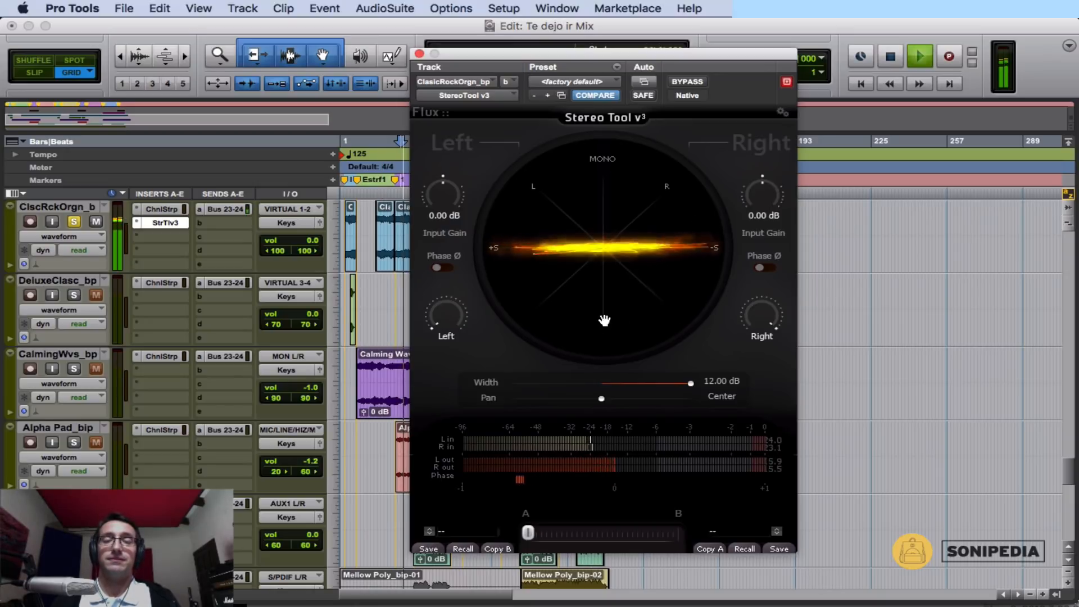
key("space")
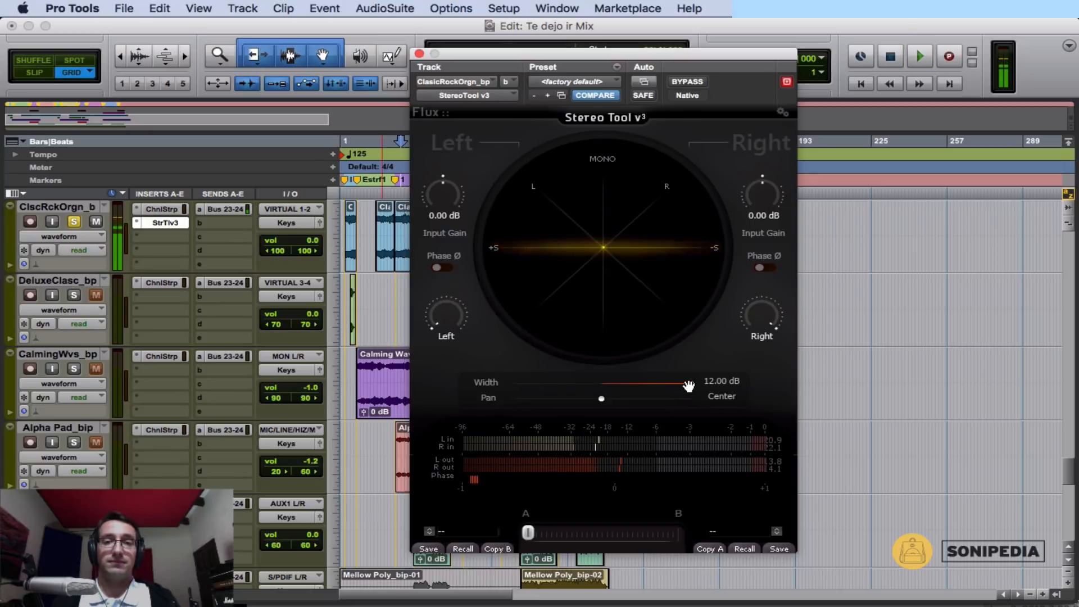
left_click(691, 383, "alt")
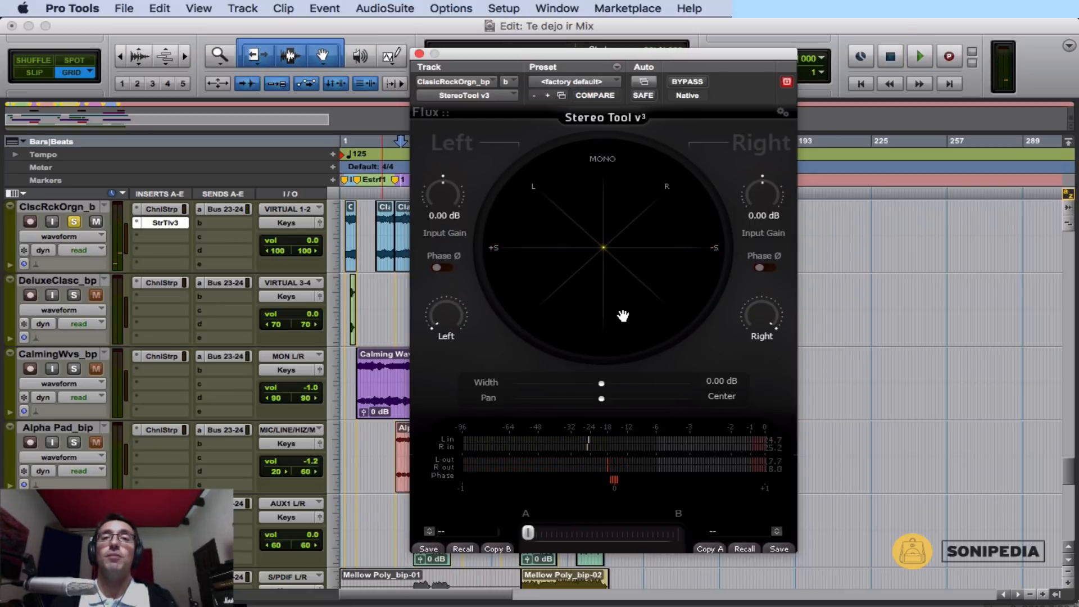
key("space")
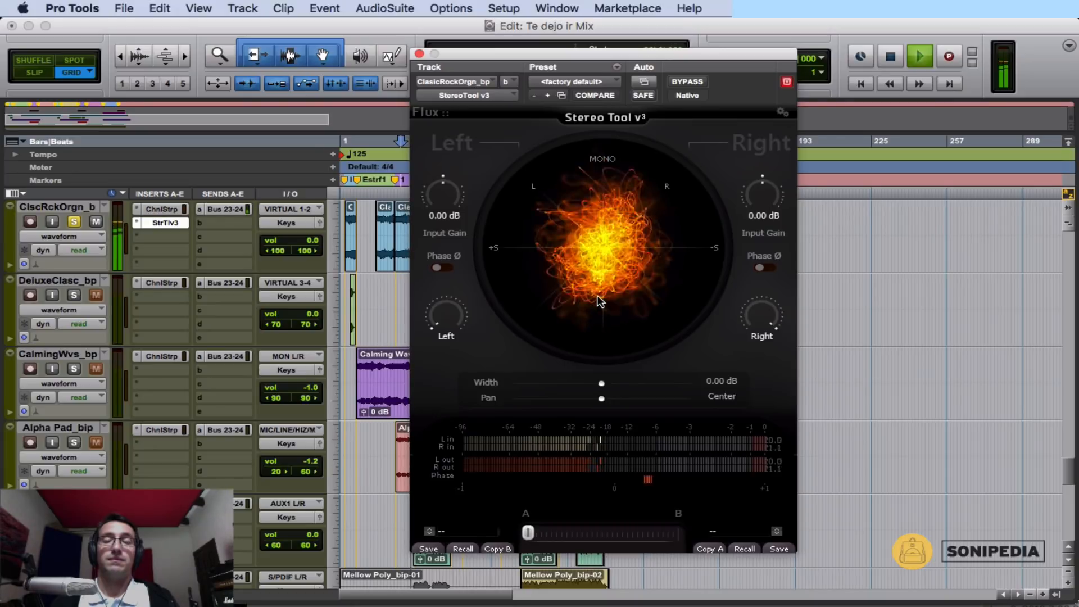
key("space")
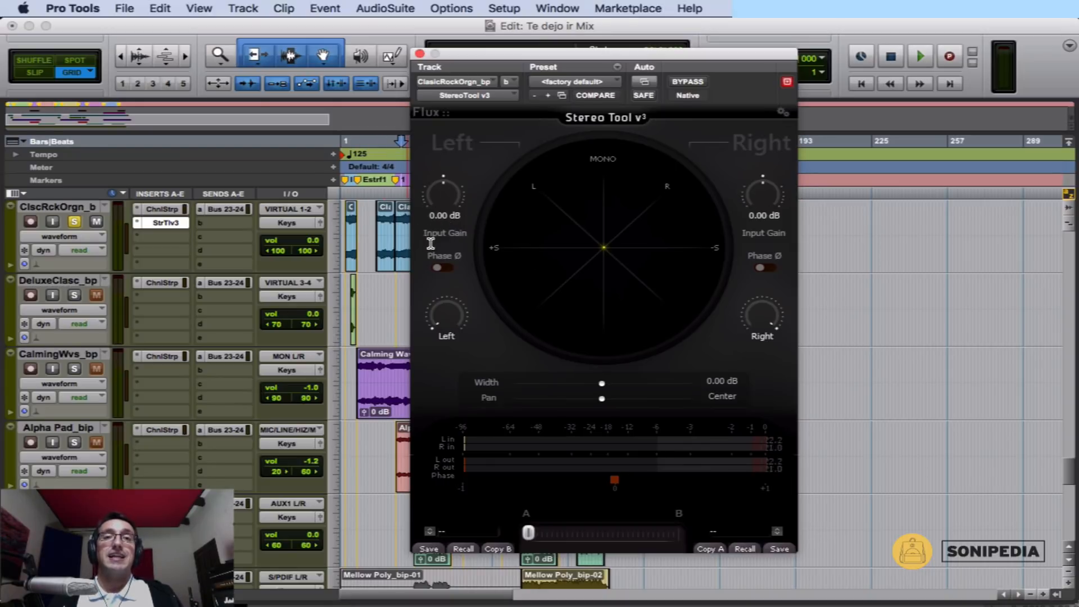
Try raising the right channel's input gain to 3.41 dB, and reset it to 0 dB.
mouse_move(445, 192)
left_mouse_down()
mouse_move(434, 217)
mouse_move(443, 195)
left_mouse_up()
left_click_drag(766, 200, 763, 163)
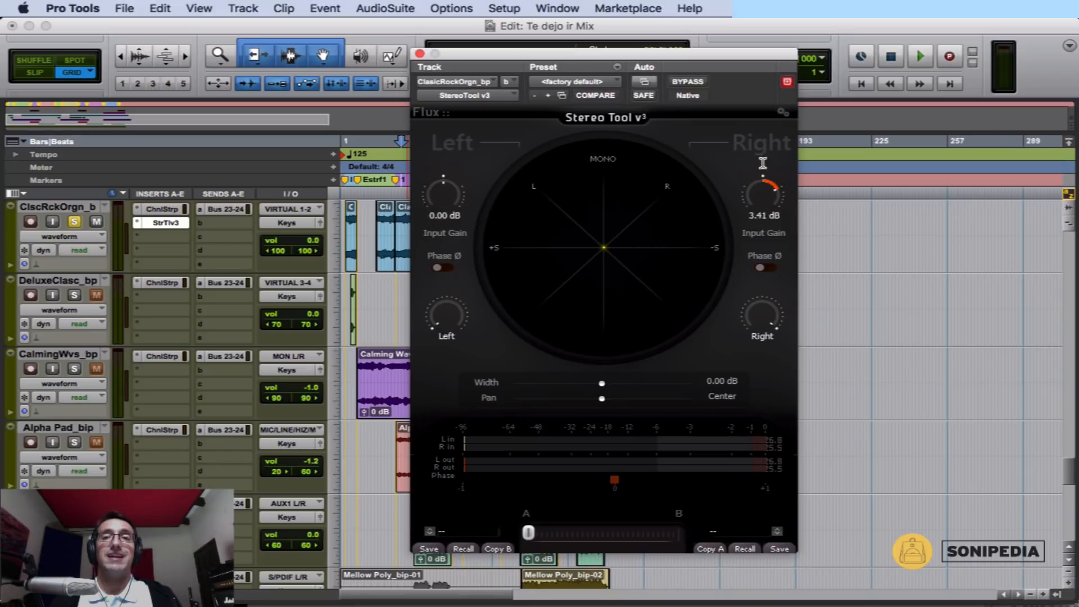
double_click(768, 198)
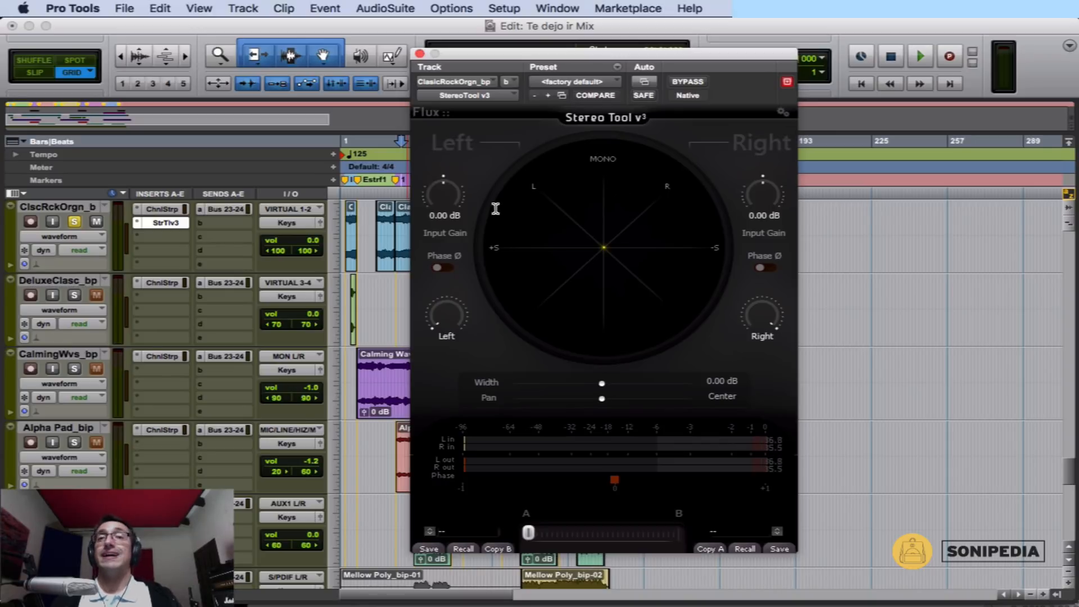
Try lowering the left channel's input gain, and reset it to 0 dB.
left_click_drag(443, 198, 443, 203)
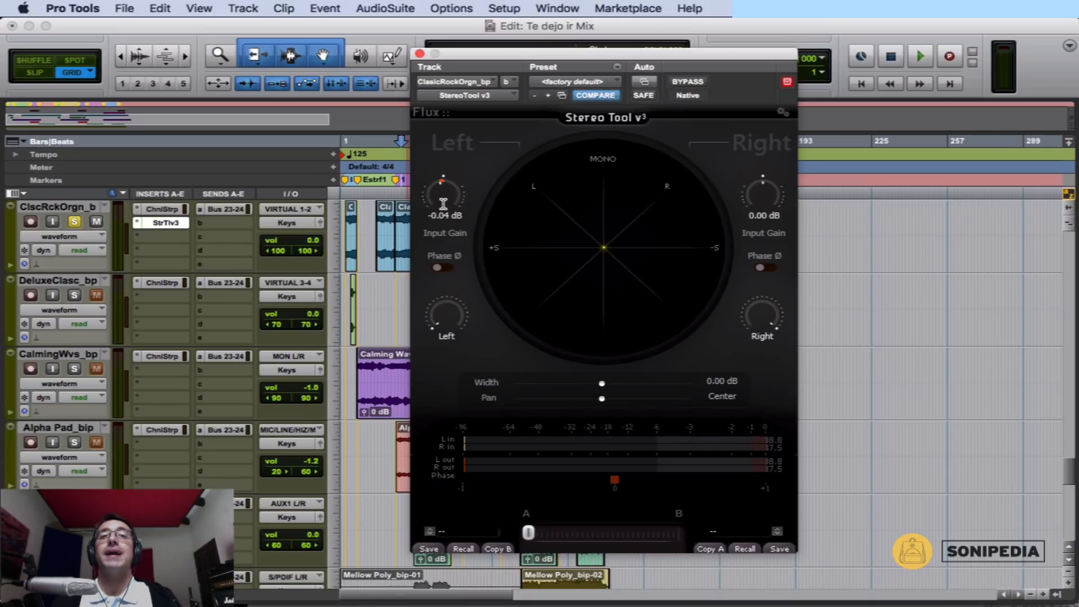
left_click(444, 199, "alt")
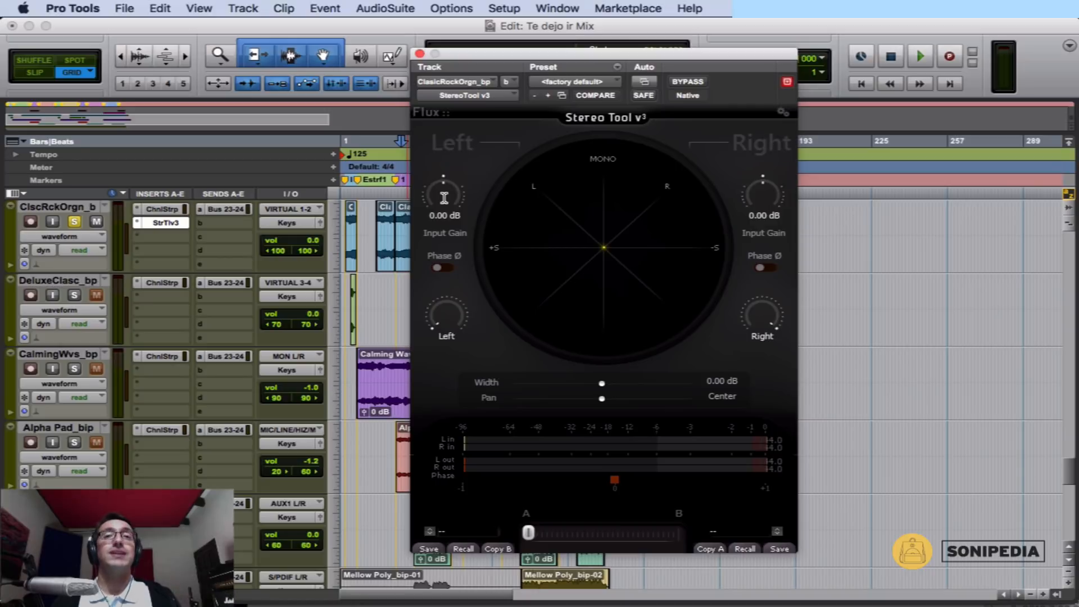
left_click_drag(438, 188, 458, 215)
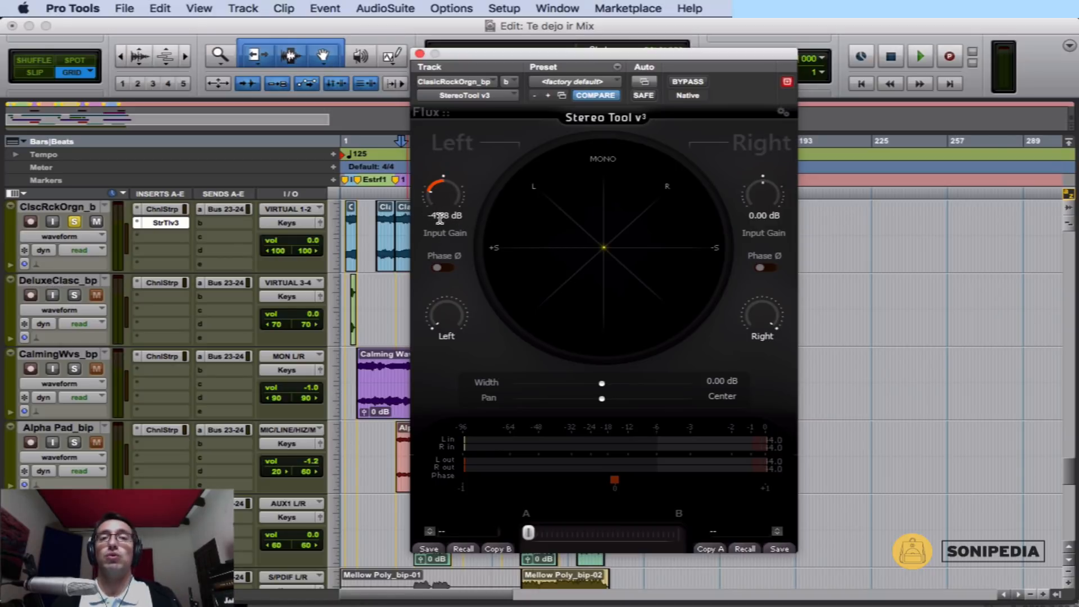
left_click(448, 200, "alt")
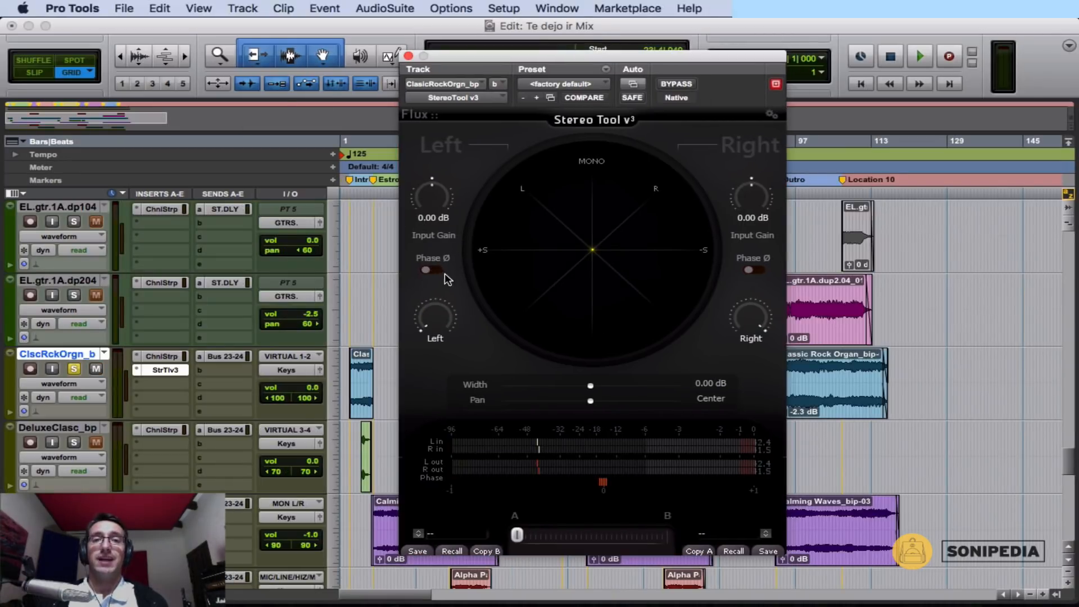
Try the phase inversion switches of the left and right channels one at a time.
left_click(433, 270)
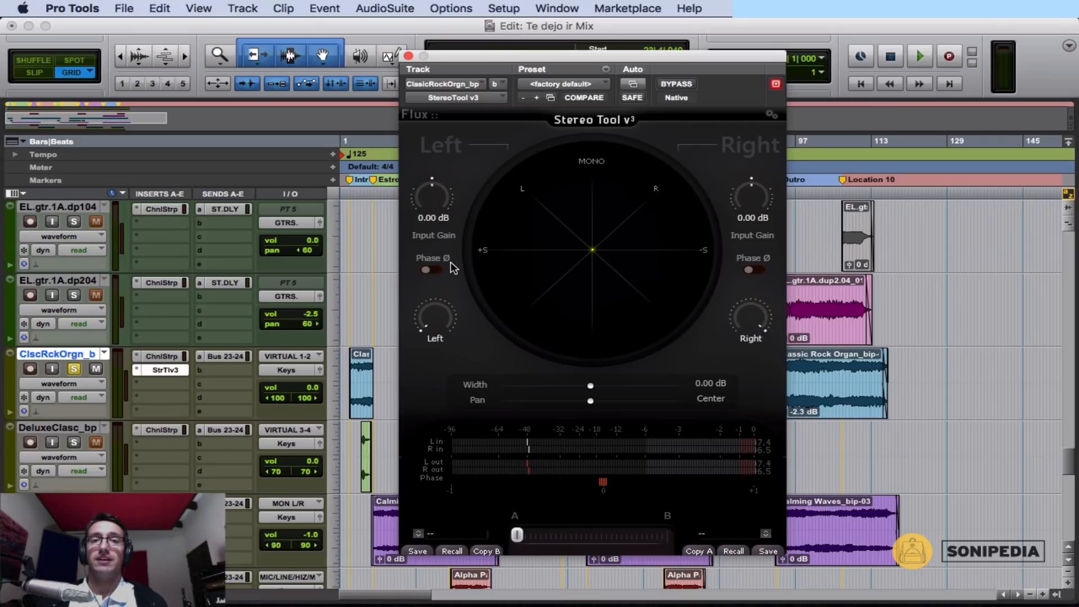
left_click(434, 270)
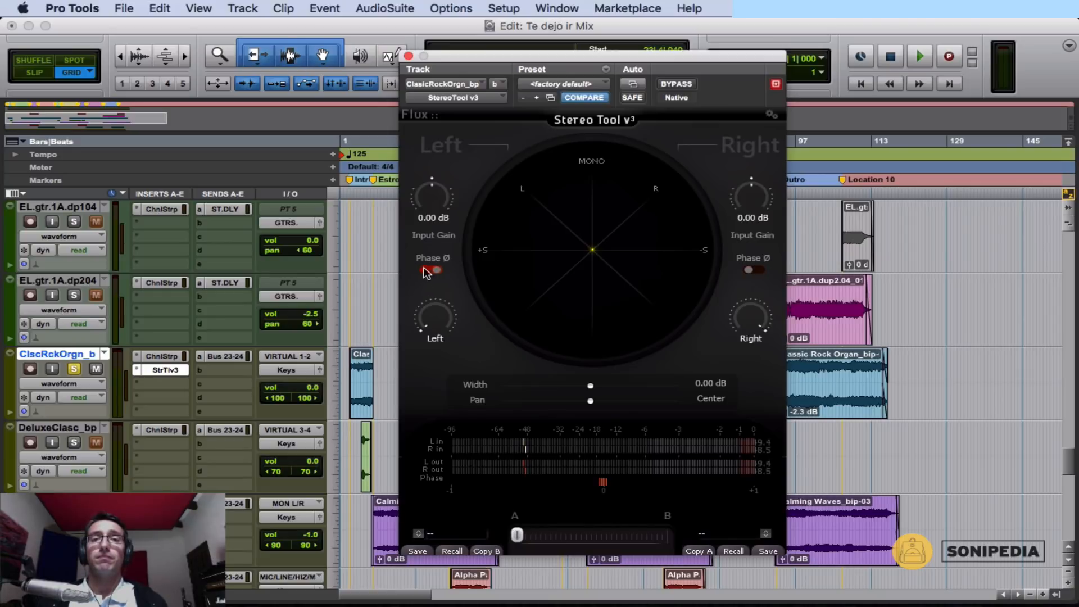
left_click(432, 271)
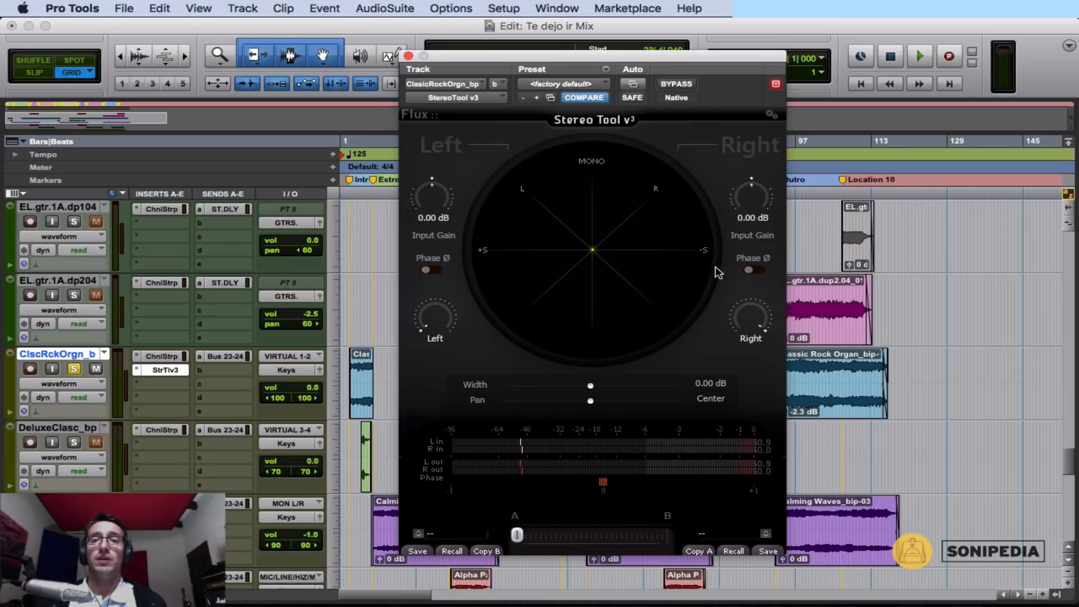
left_click(753, 270)
Invert the phase of both channels together, and switch both inversions off again.
left_click(434, 270)
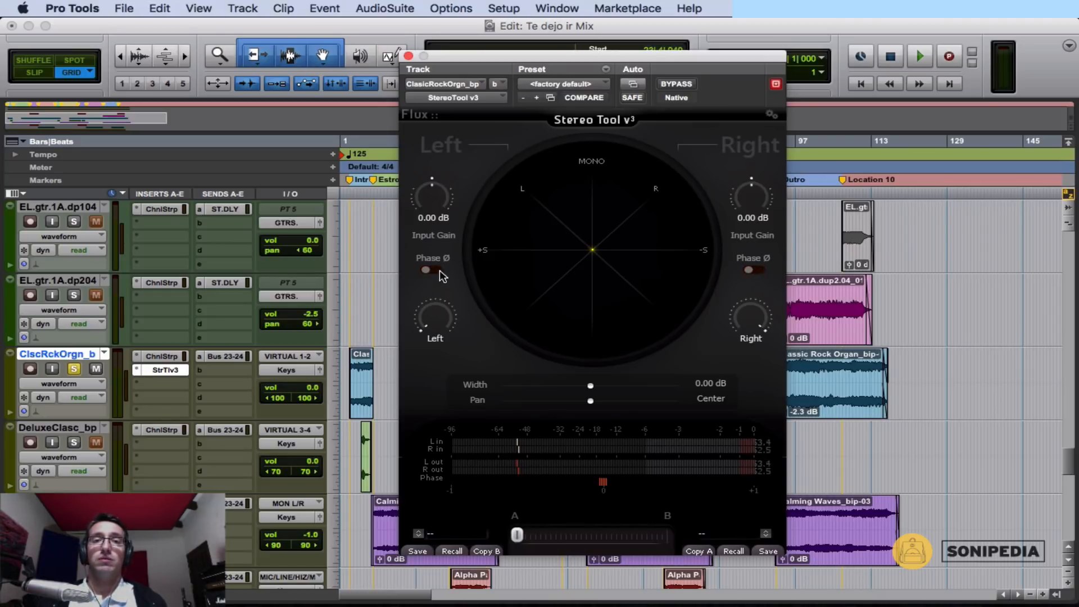
left_click(754, 270)
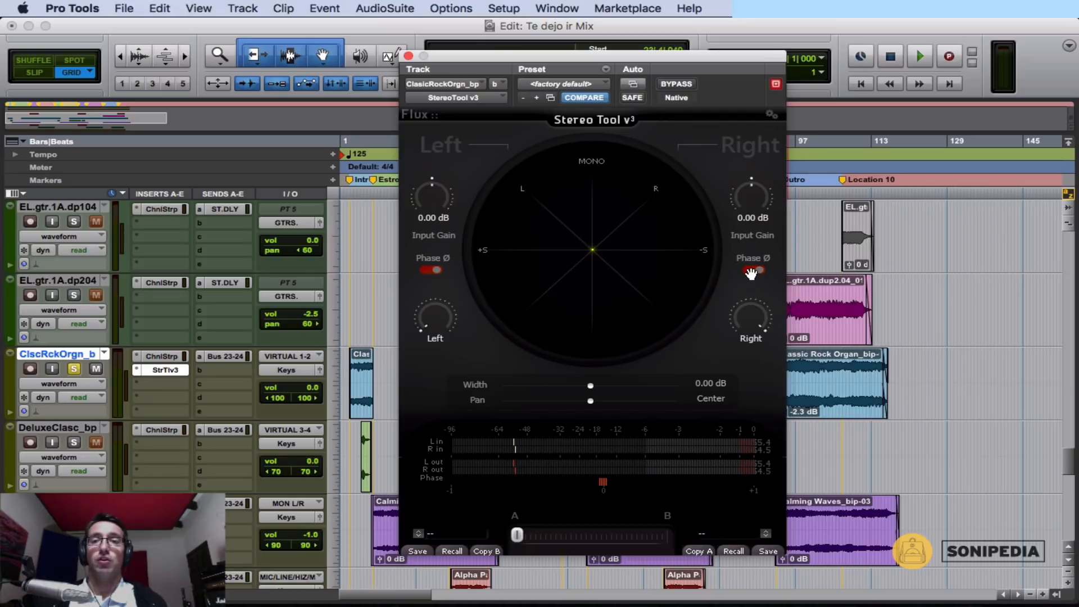
left_click(751, 271)
left_click(426, 271)
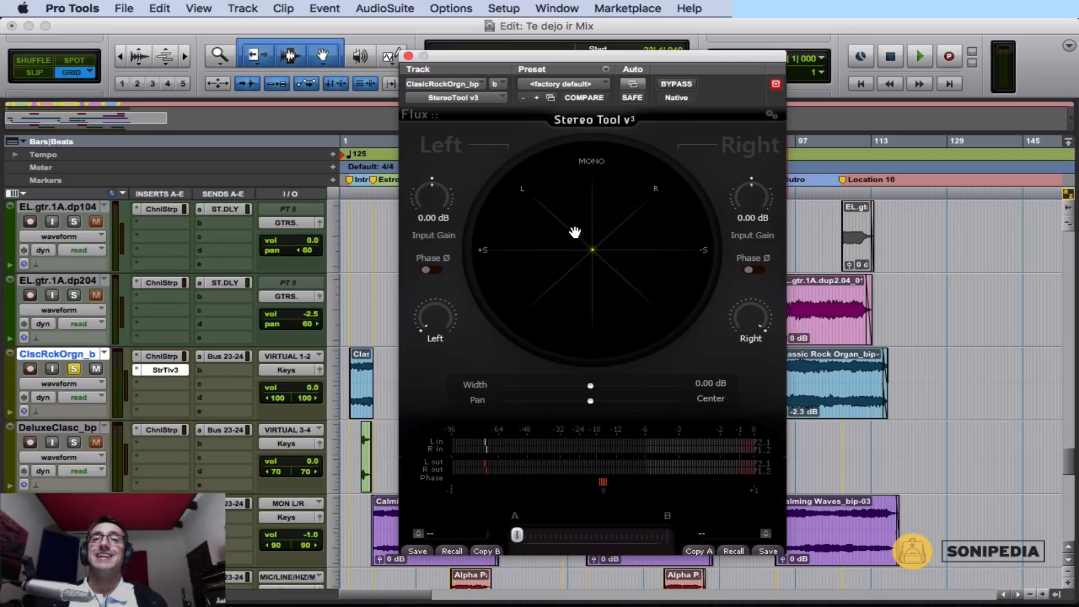
Play the organ while switching the left channel's phase inversion on and off to compare the stereo image, ending with it off.
left_click(431, 271)
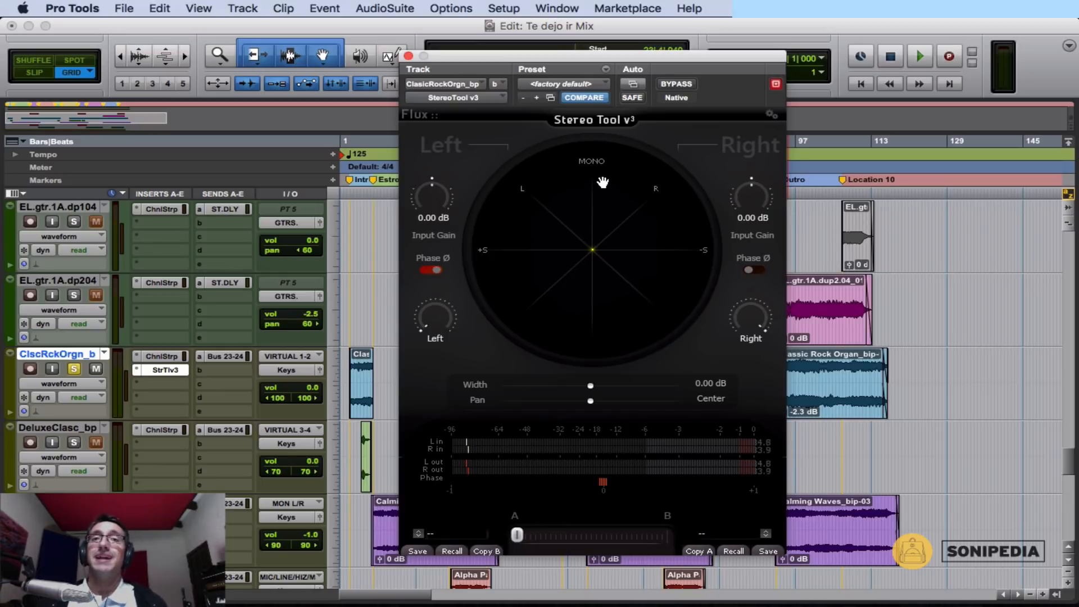
left_click(428, 271)
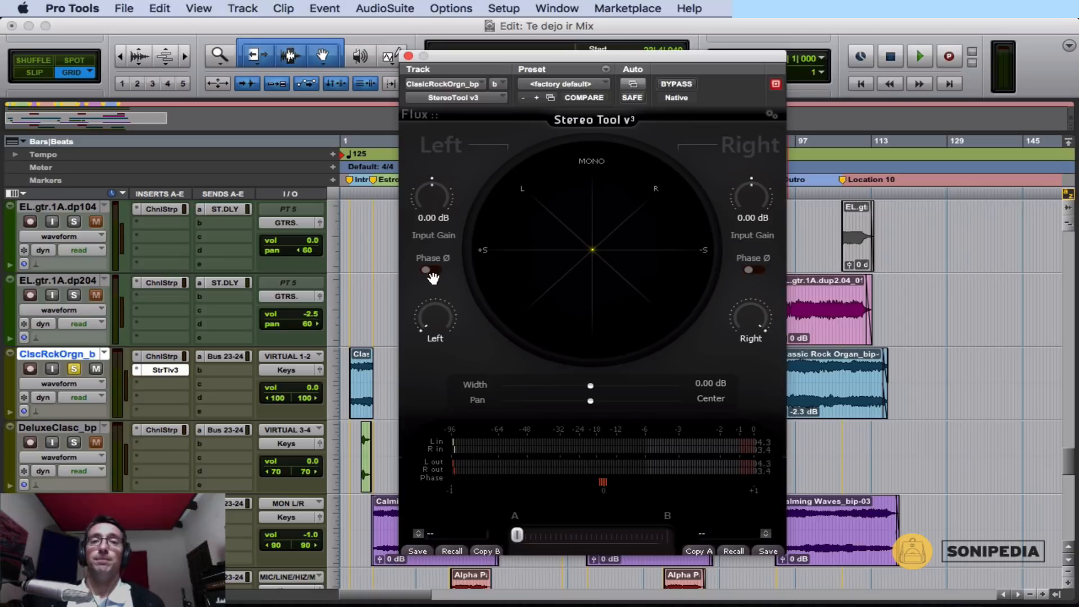
key("space")
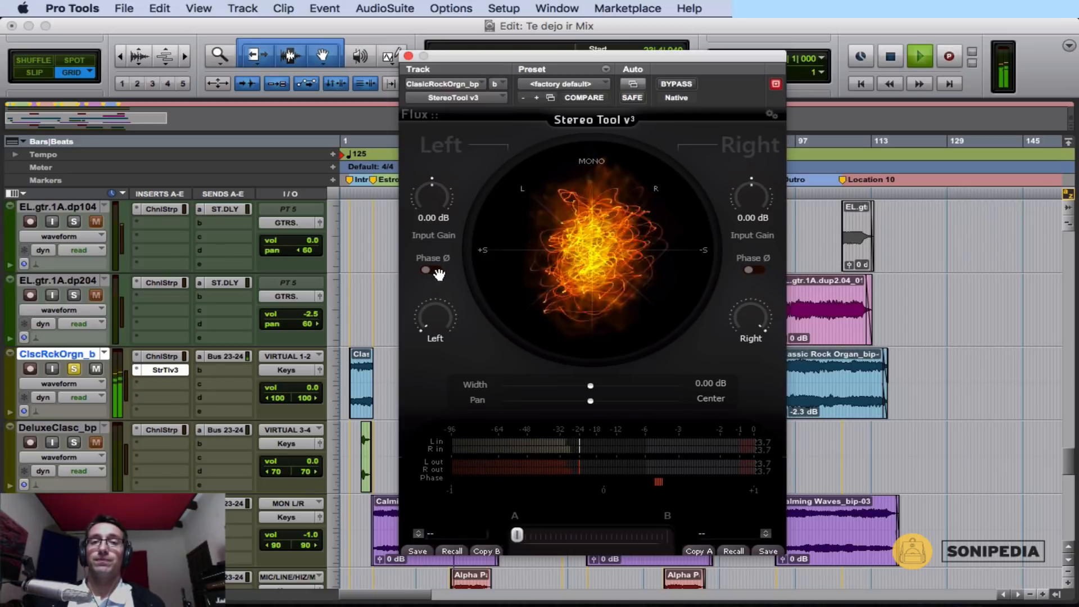
left_click(437, 272)
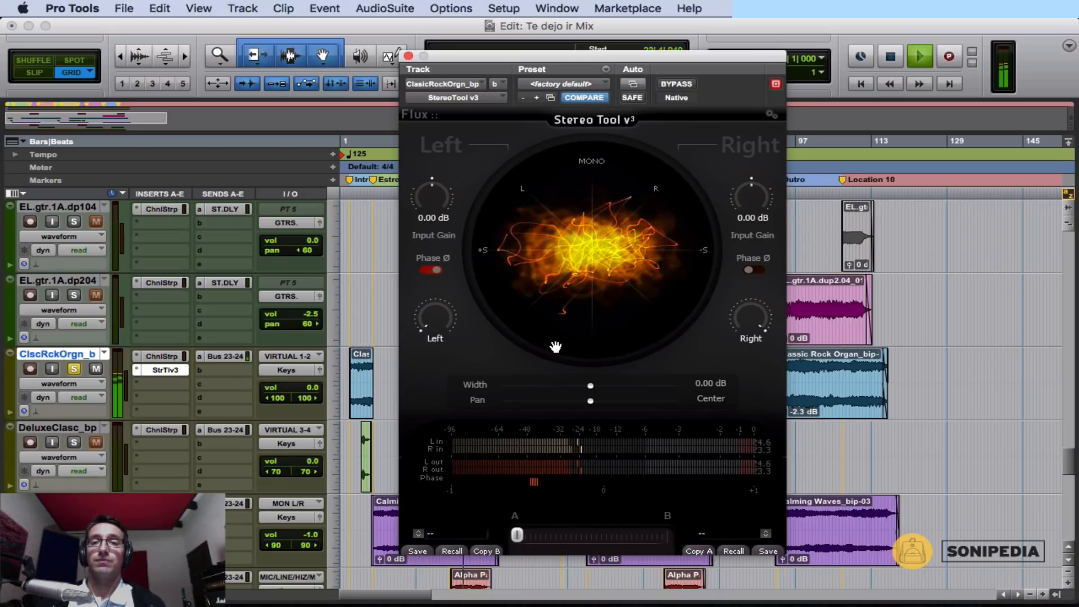
left_click(434, 272)
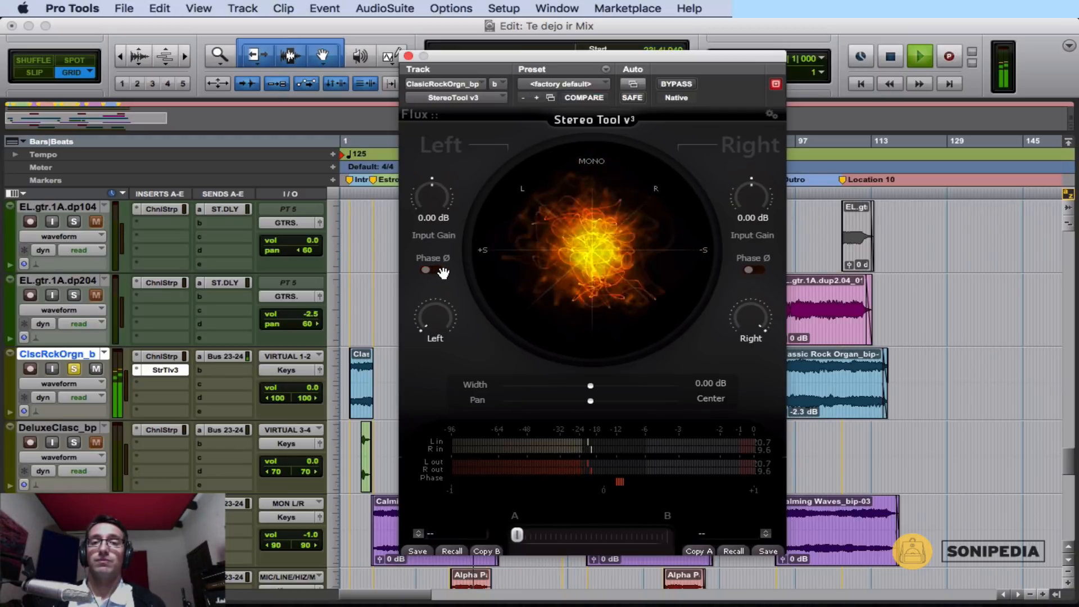
left_click(433, 271)
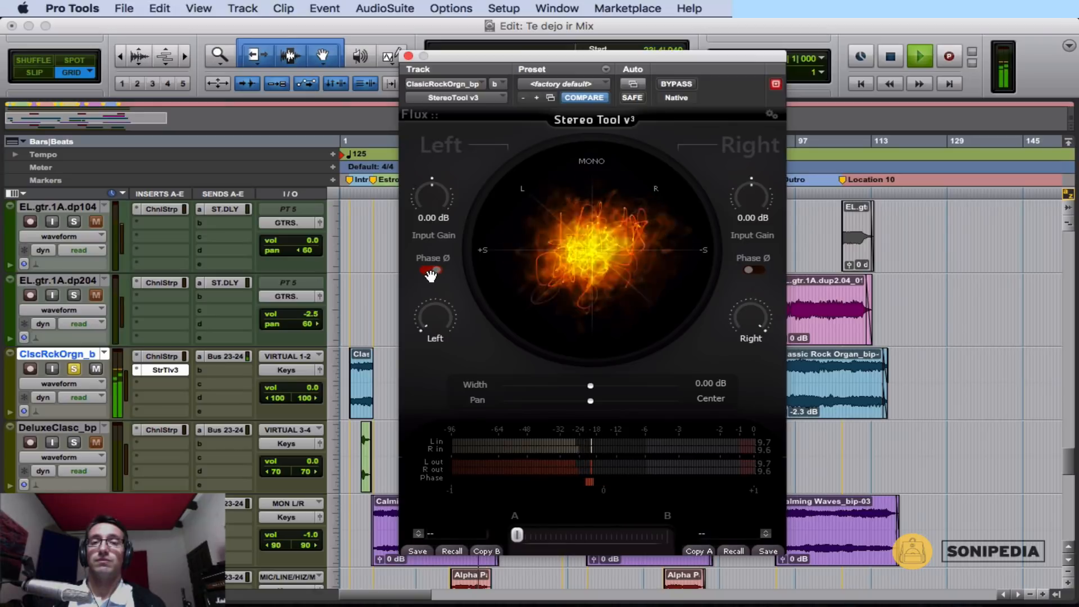
left_click(431, 274)
key("space")
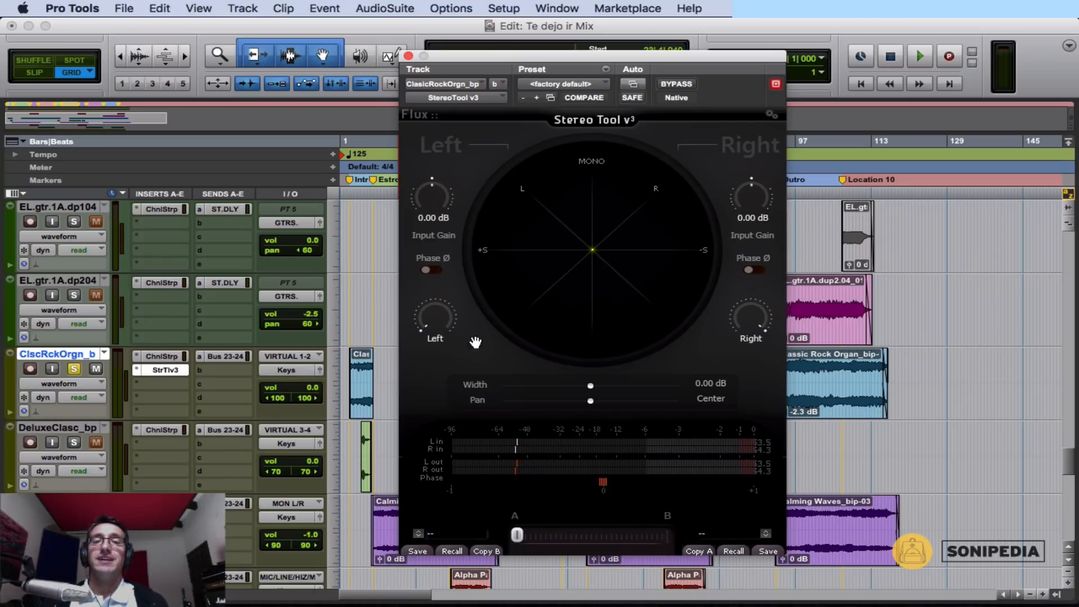
Try turning the left channel's pan knob away from hard left, up to about R 2.8 %.
left_click_drag(433, 329, 433, 414)
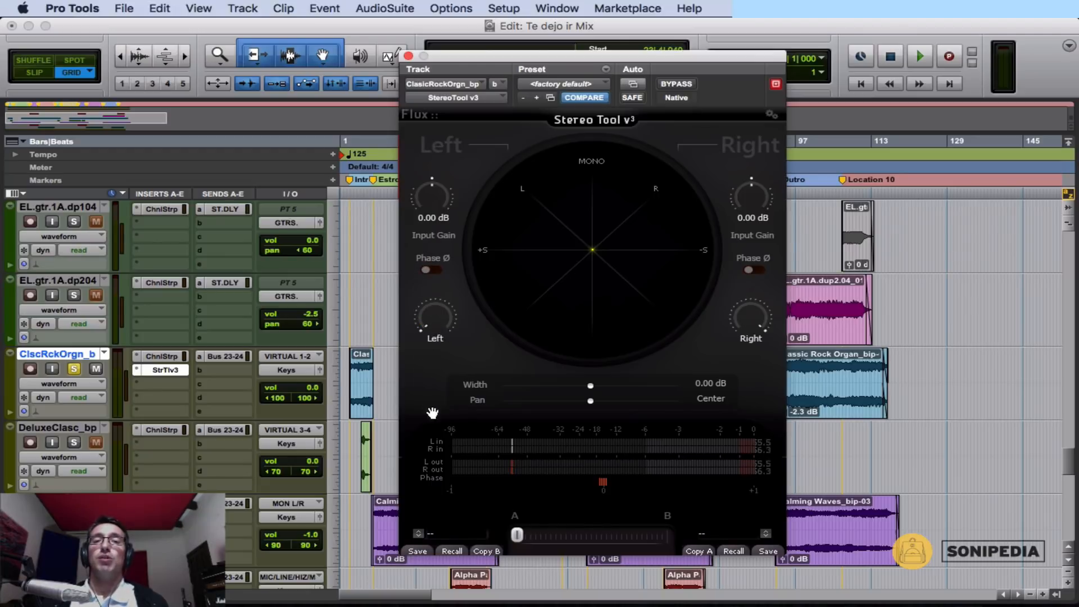
left_click_drag(432, 330, 398, 401)
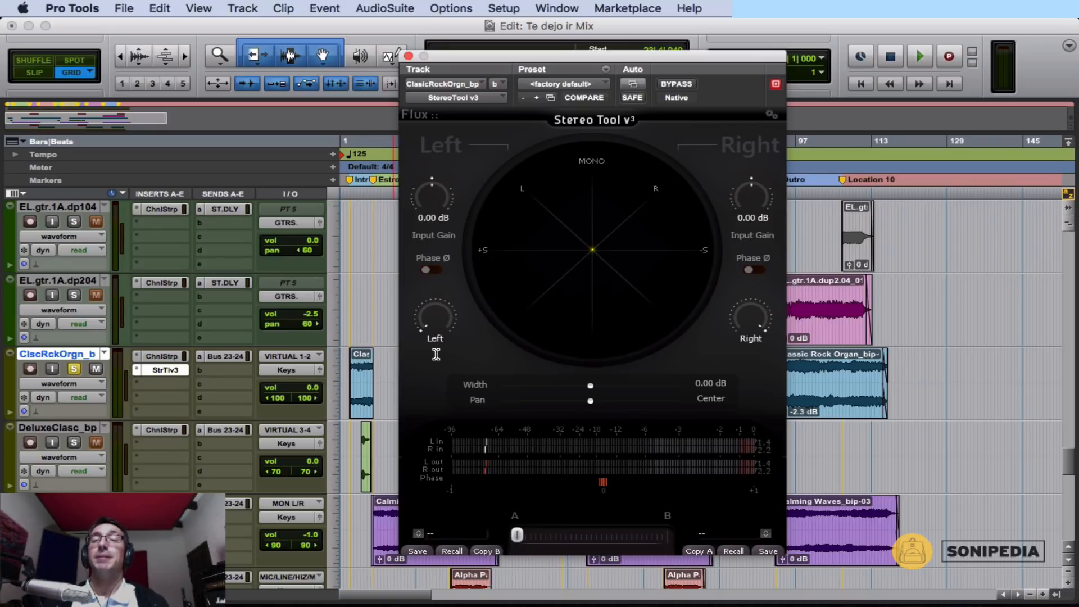
left_click_drag(449, 332, 423, 346)
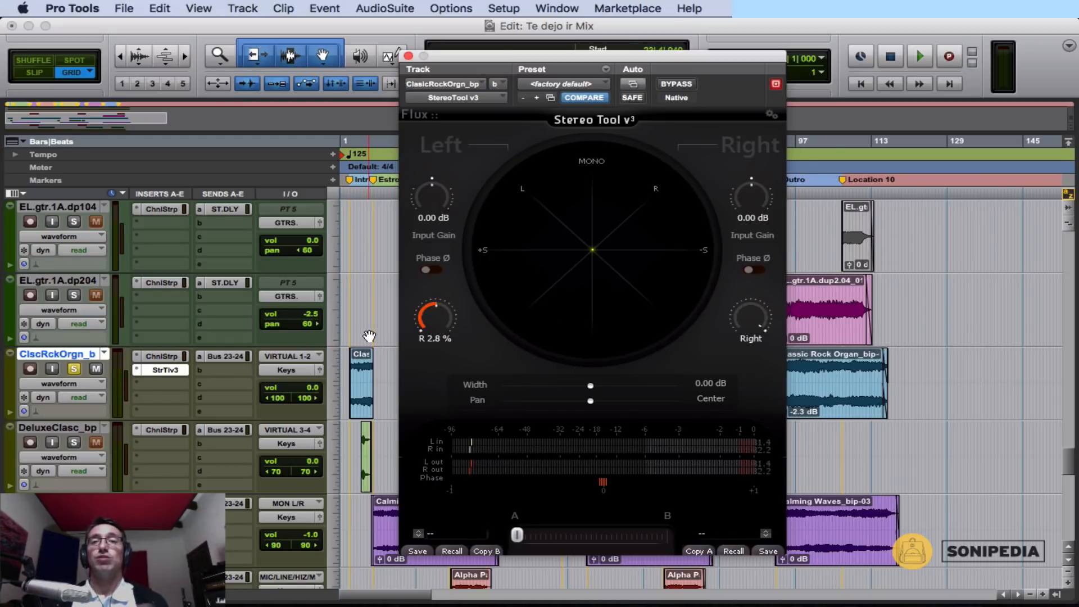
Play the organ while sweeping the left channel's pan to hear its effect on the stereo image, and stop playback.
key("space")
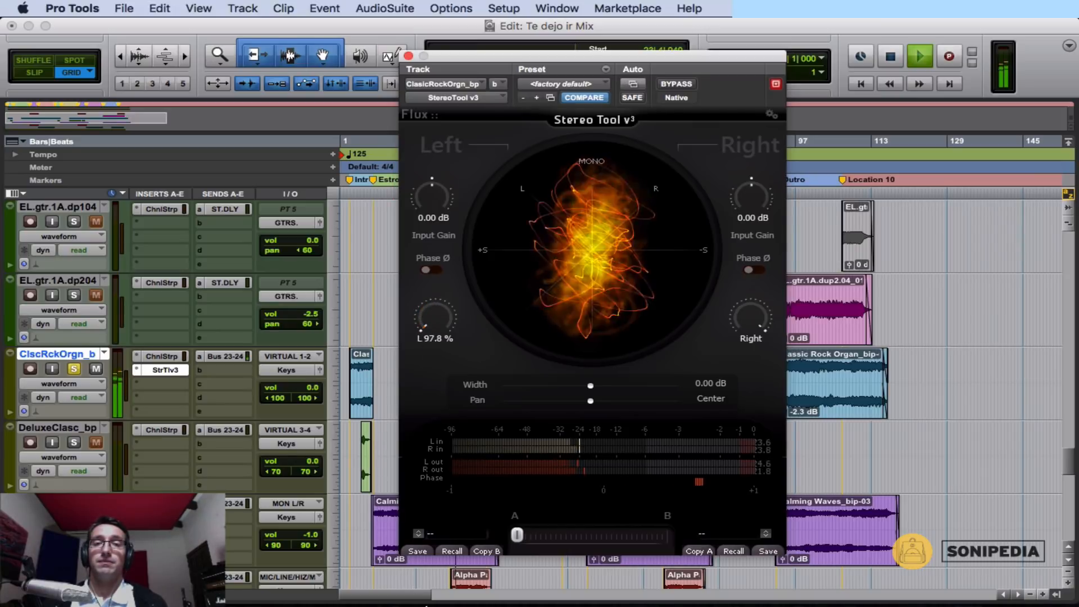
left_click_drag(435, 319, 761, 494)
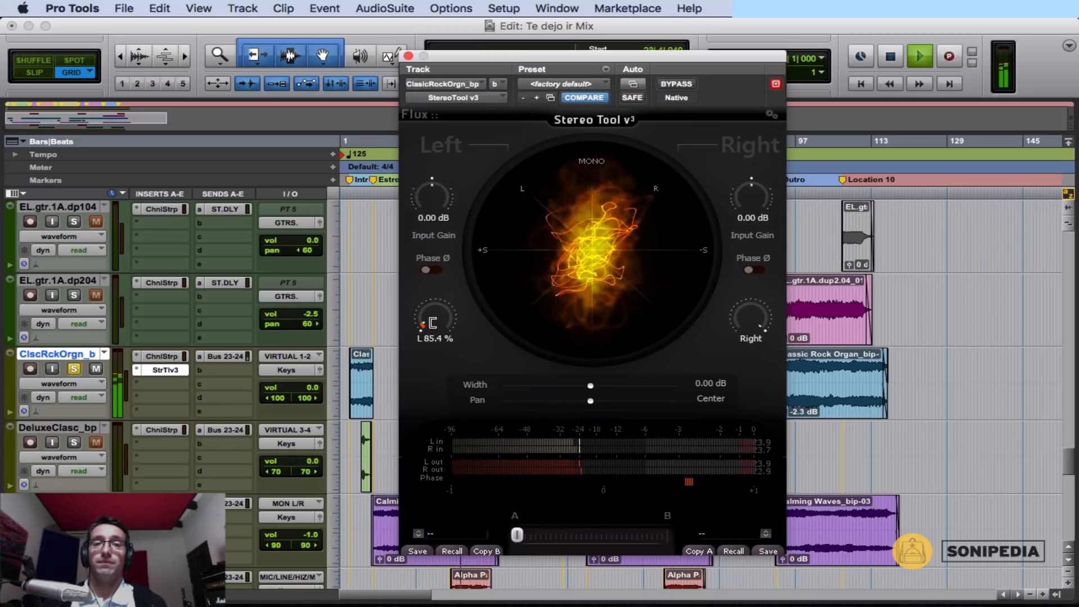
left_click_drag(433, 323, 440, 353)
key("space")
With the left channel panned hard left, play the organ while sweeping the right channel's pan, and reset the right pan to hard right.
left_click_drag(740, 323, 687, 369)
left_click_drag(428, 330, 439, 384)
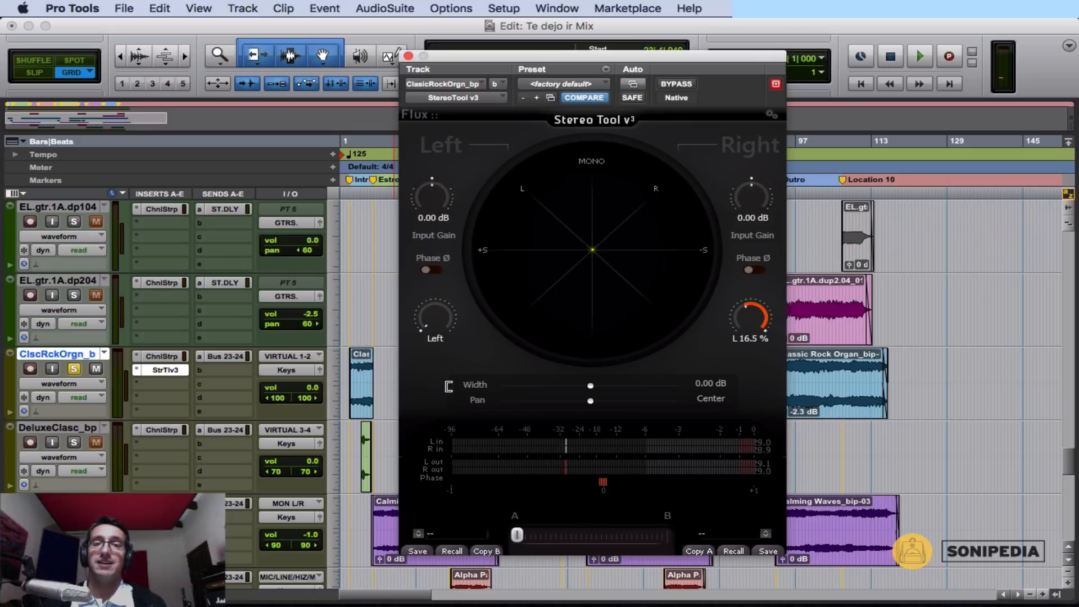
key("space")
left_click_drag(752, 318, 768, 48)
key("space")
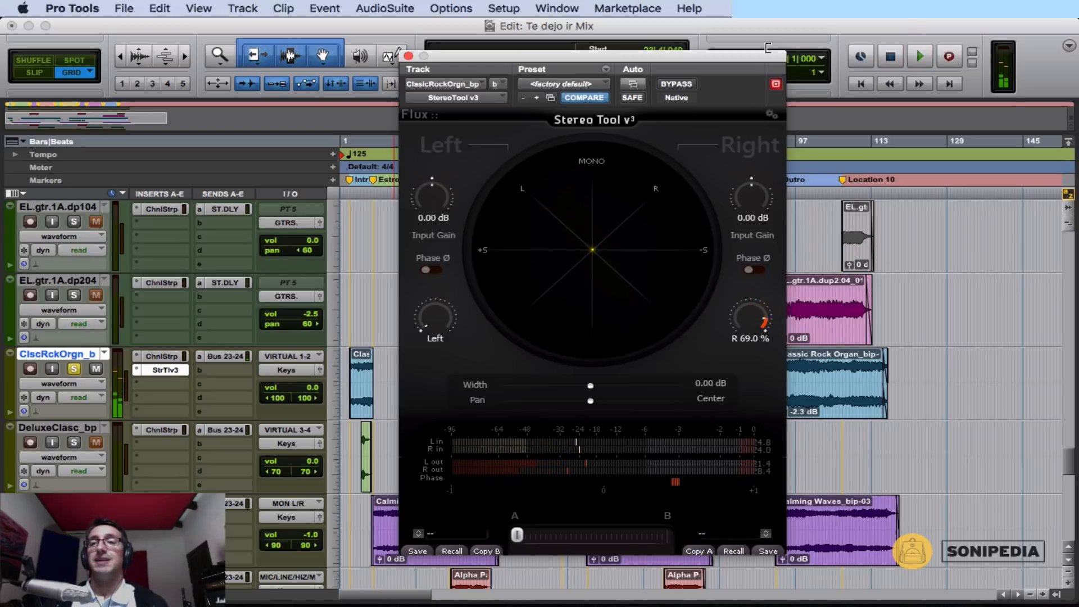
left_click(756, 318, "alt")
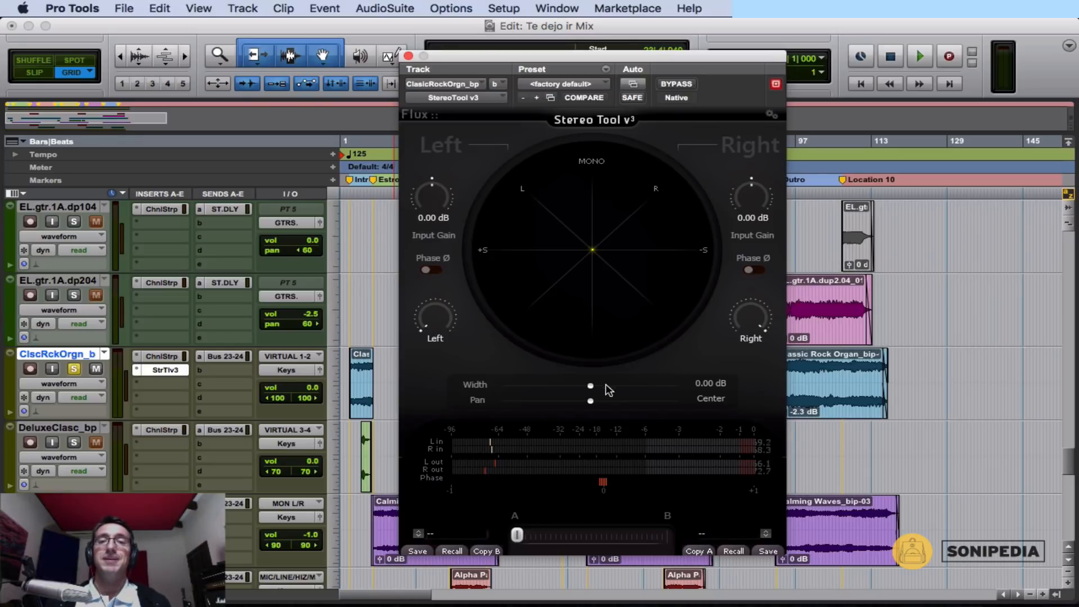
With playback stopped, try the width at its extremes of -12 dB and 12 dB, and reset it to 0 dB.
mouse_move(590, 386)
left_mouse_down()
mouse_move(542, 388)
mouse_move(591, 394)
left_mouse_up()
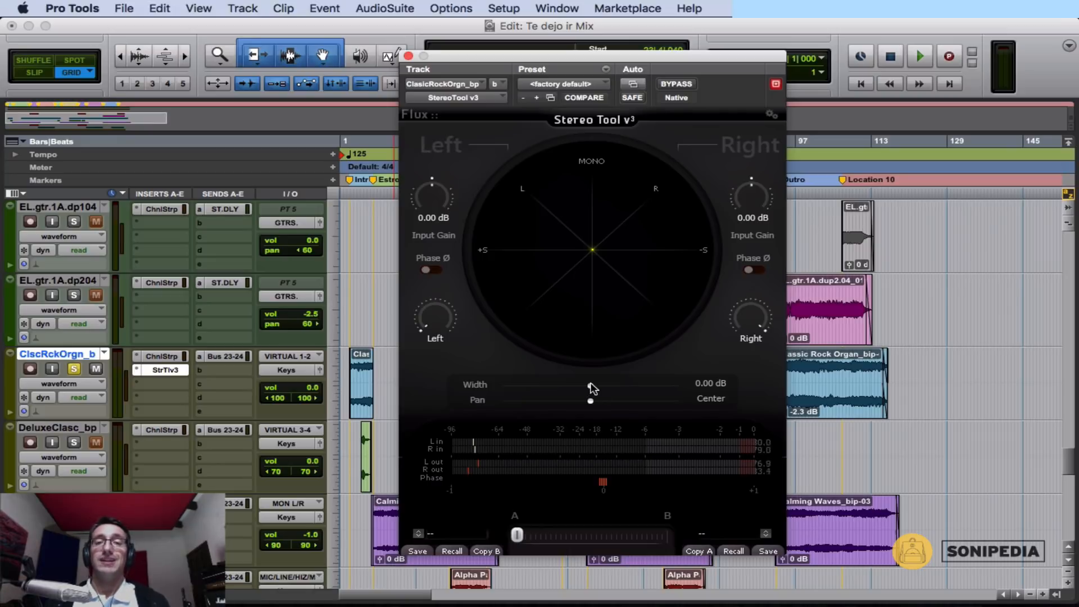
left_click_drag(590, 388, 470, 385)
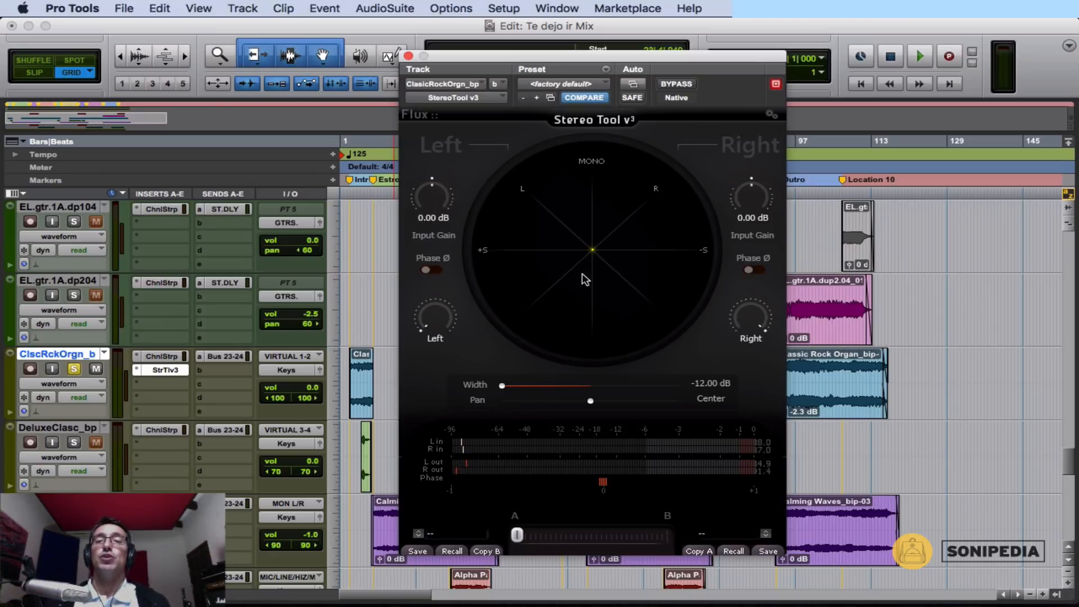
left_click(503, 387, "alt")
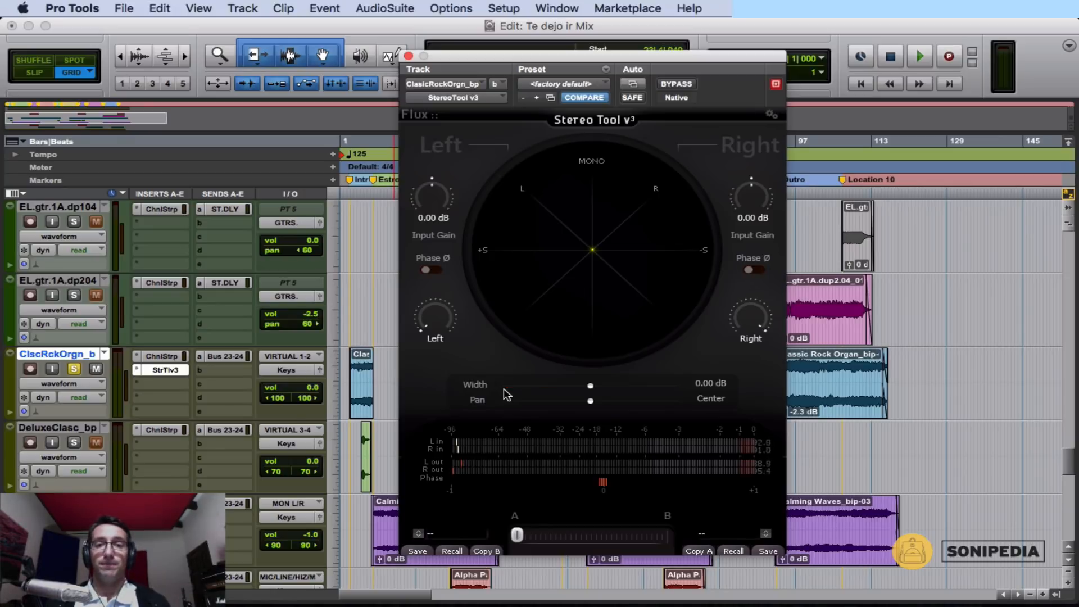
left_click_drag(590, 387, 680, 386)
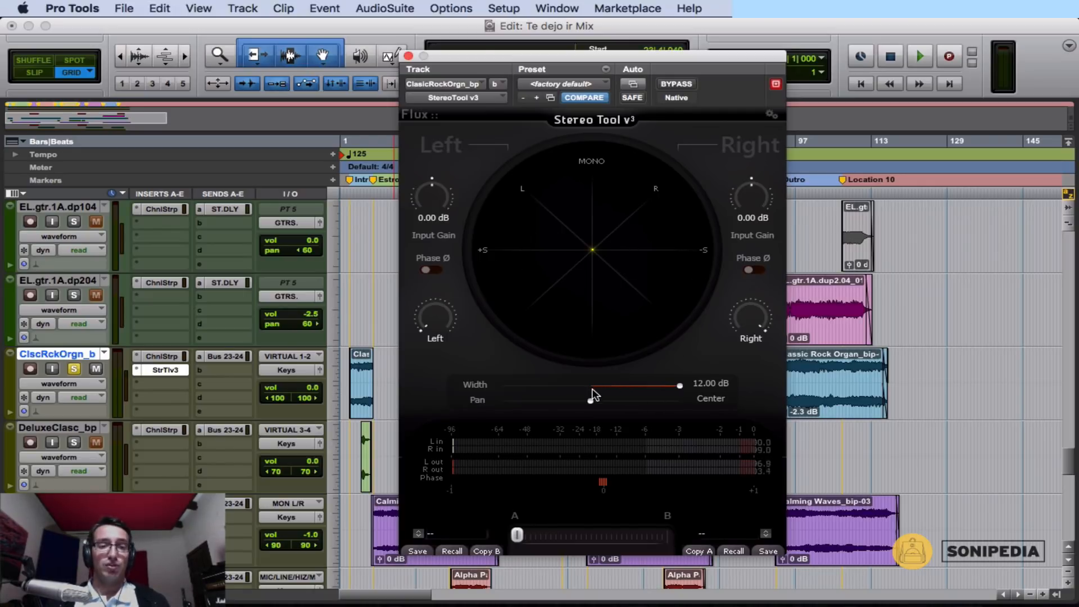
left_click_drag(606, 387, 577, 390)
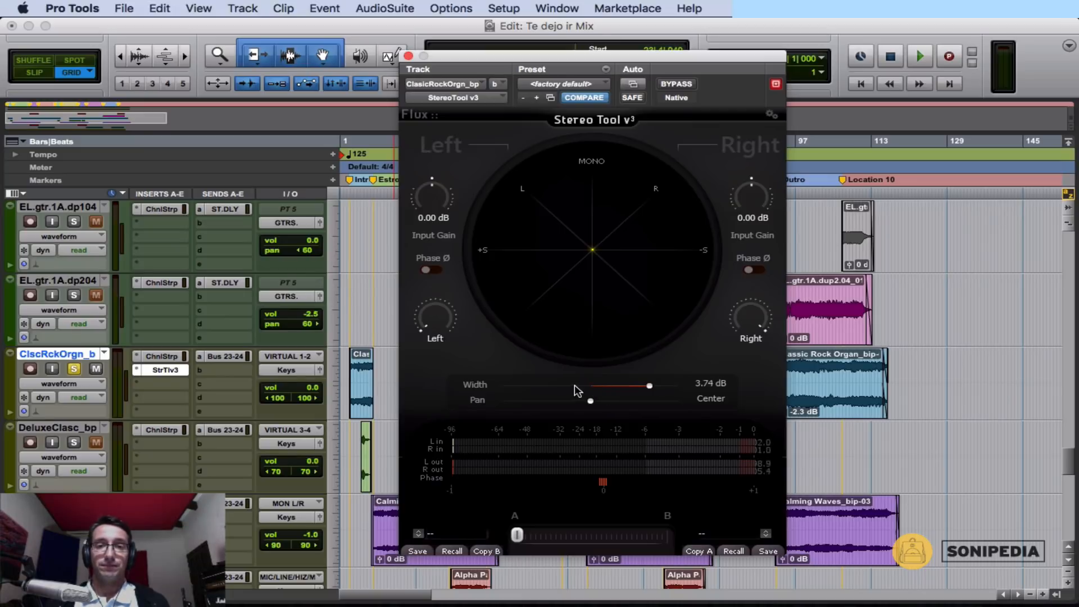
double_click(602, 387)
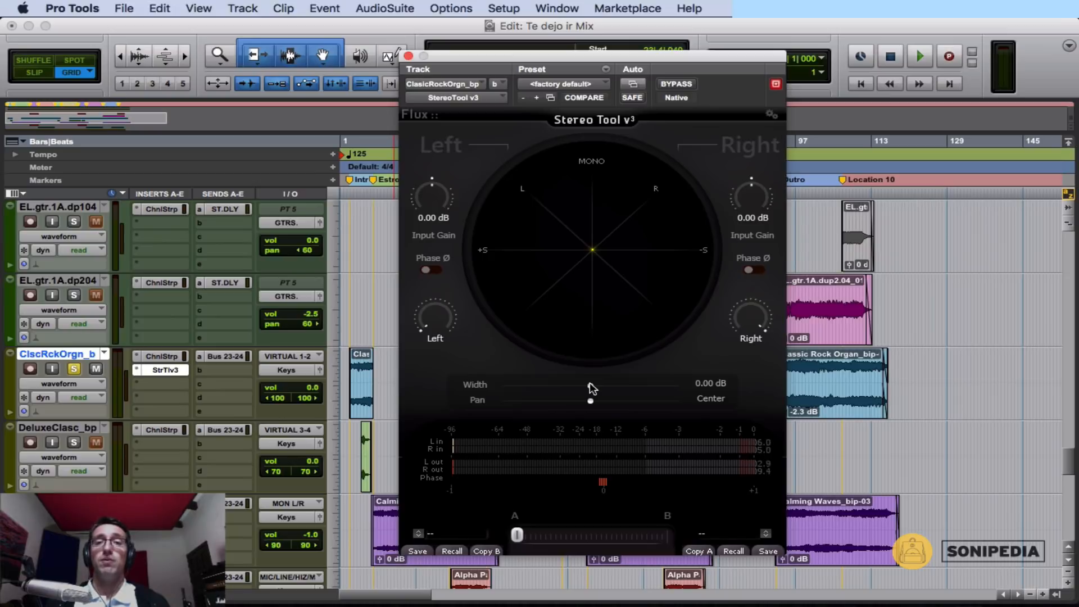
Play the organ while narrowing the width to -12 dB, stop playback, and reset the width to 0 dB.
key("space")
left_click_drag(588, 386, 497, 384)
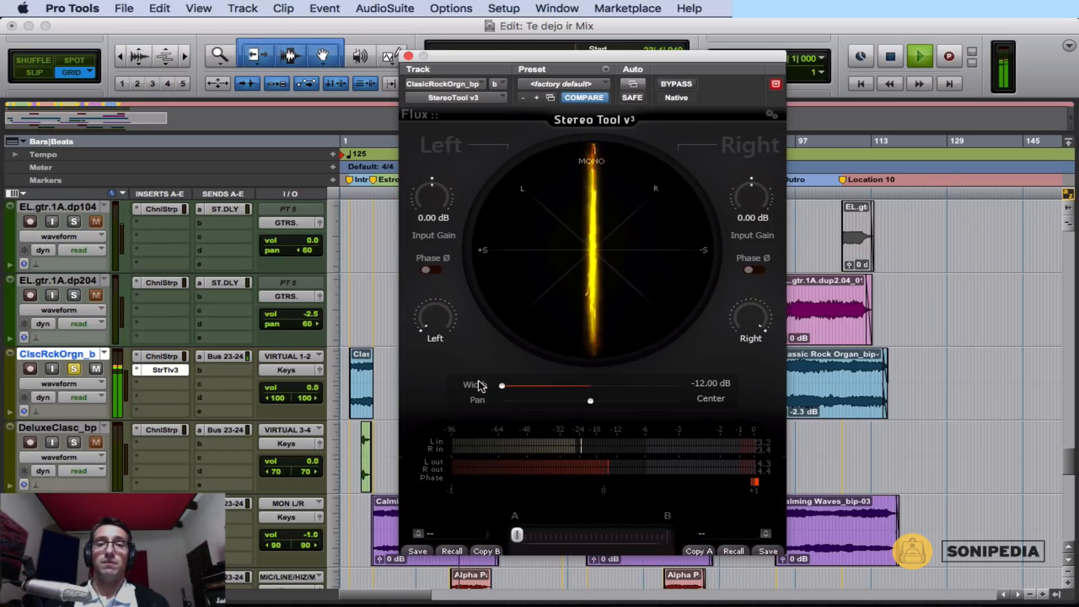
key("space")
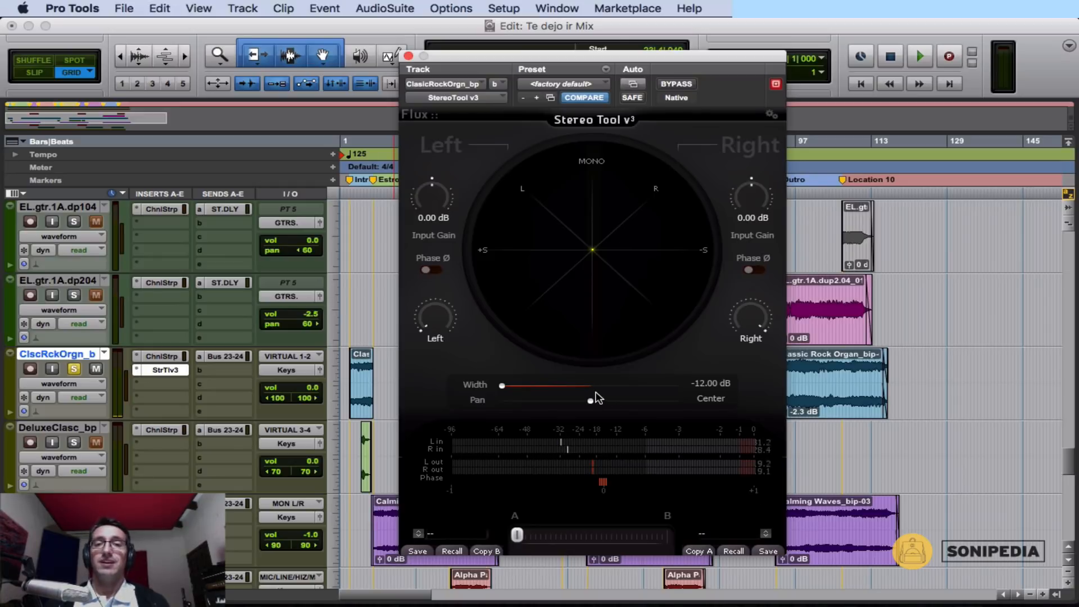
left_click(590, 385)
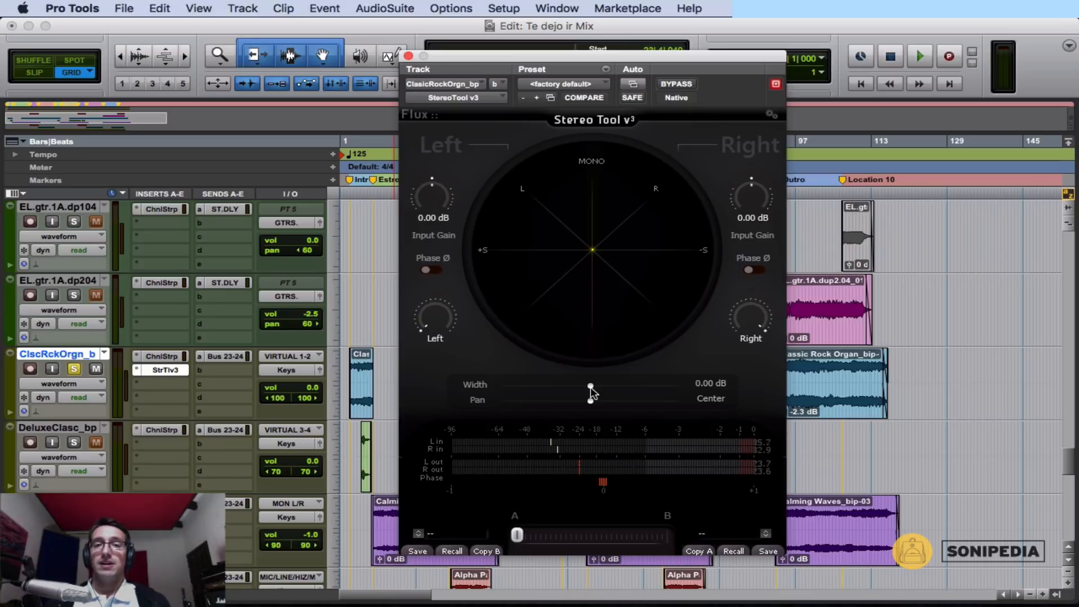
mouse_move(590, 388)
left_mouse_down()
mouse_move(672, 395)
mouse_move(591, 386)
left_mouse_up()
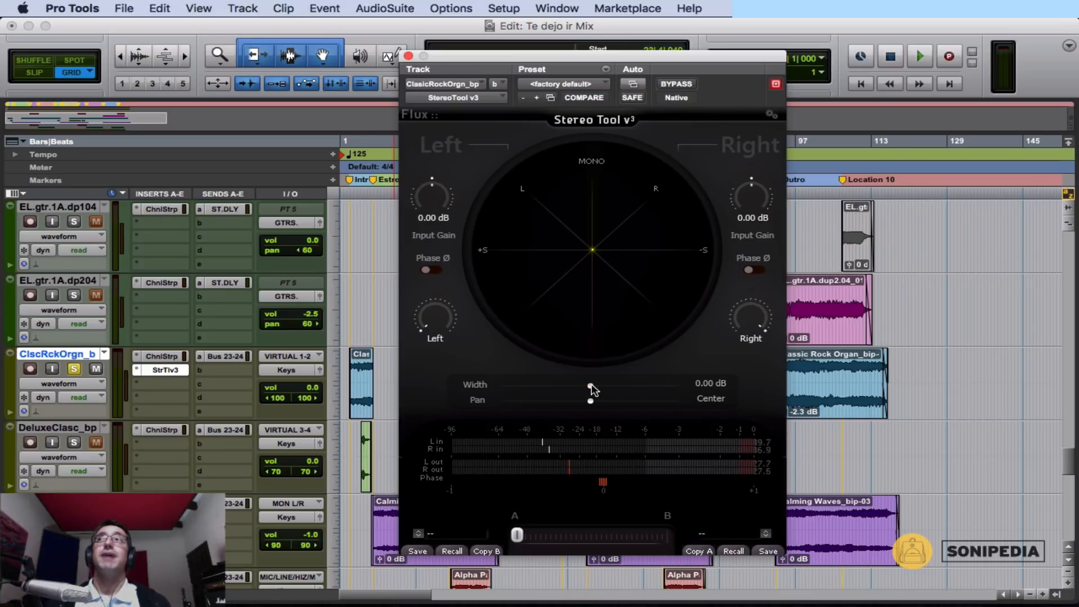
Play the organ with the width raised to 12 dB, compare it using bypass, and return the width to 0 dB before stopping playback.
key("space")
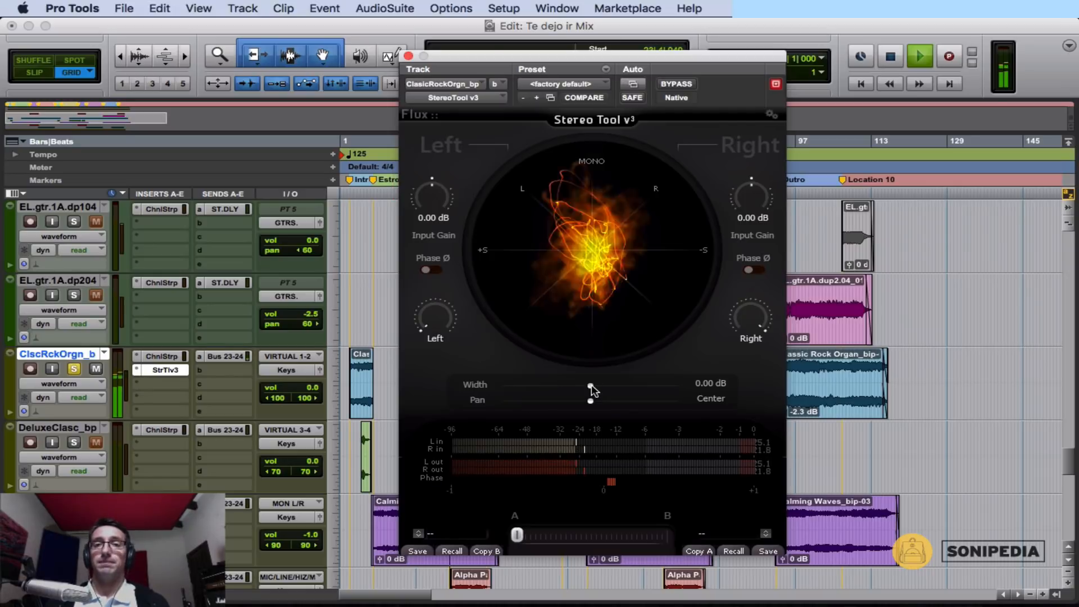
left_click_drag(591, 386, 644, 389)
left_click_drag(662, 396, 685, 387)
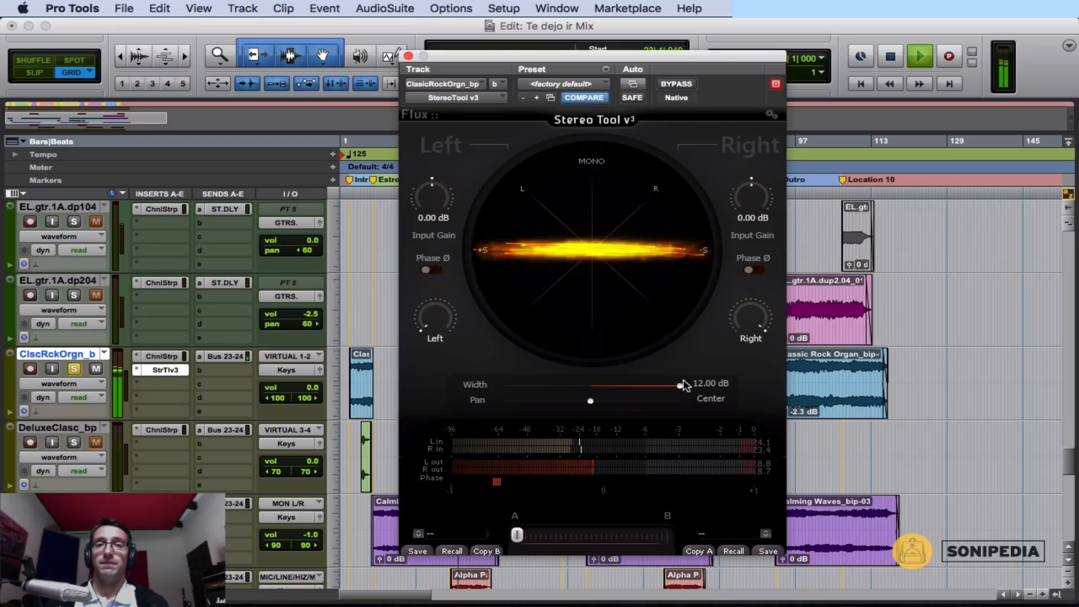
left_click(677, 84)
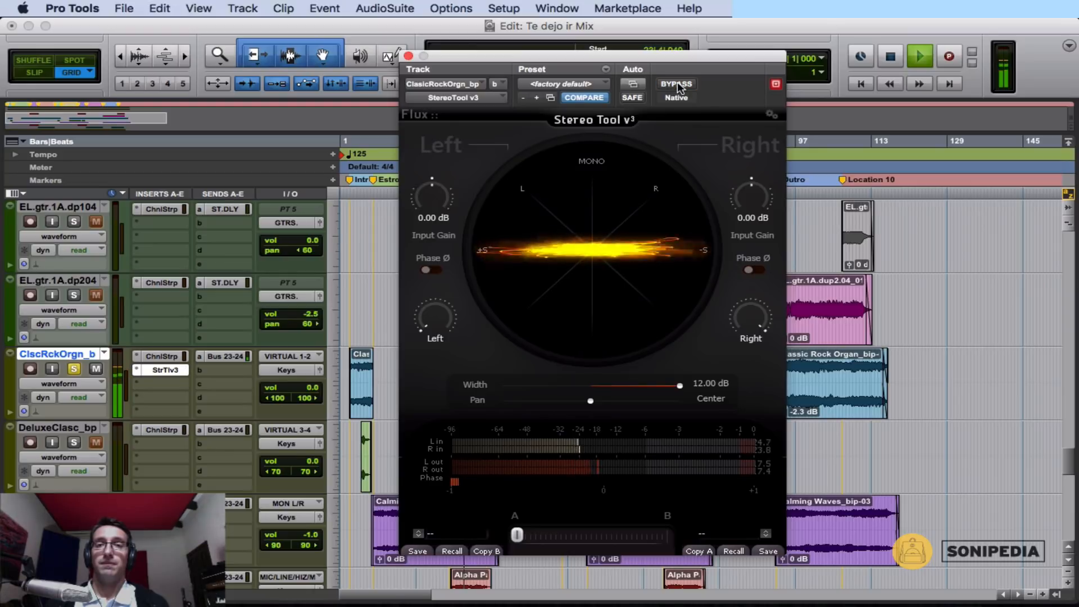
left_click(676, 84)
left_click_drag(680, 388, 587, 386)
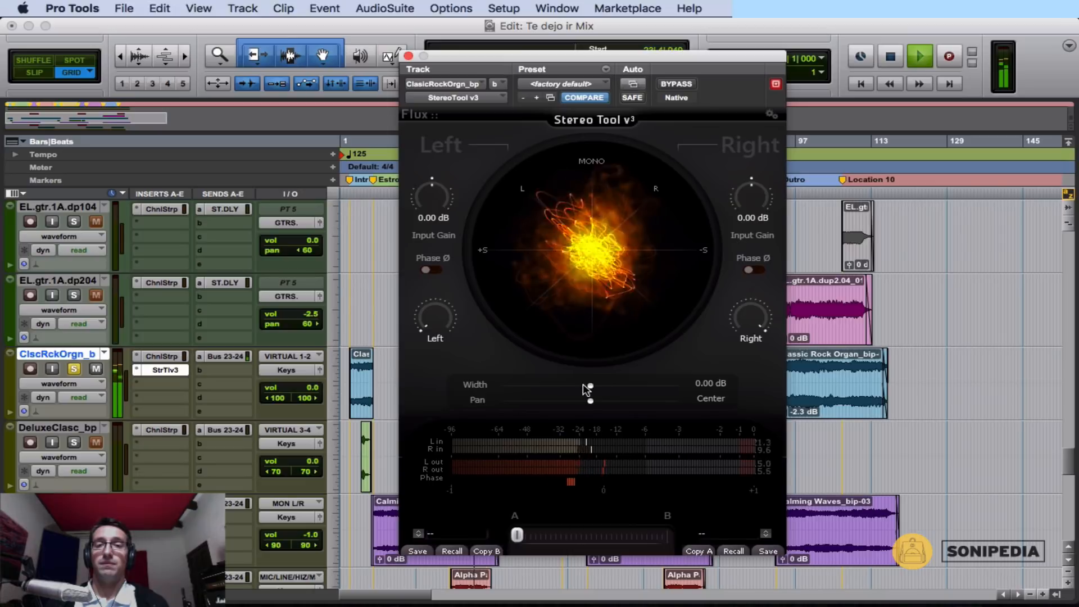
key("space")
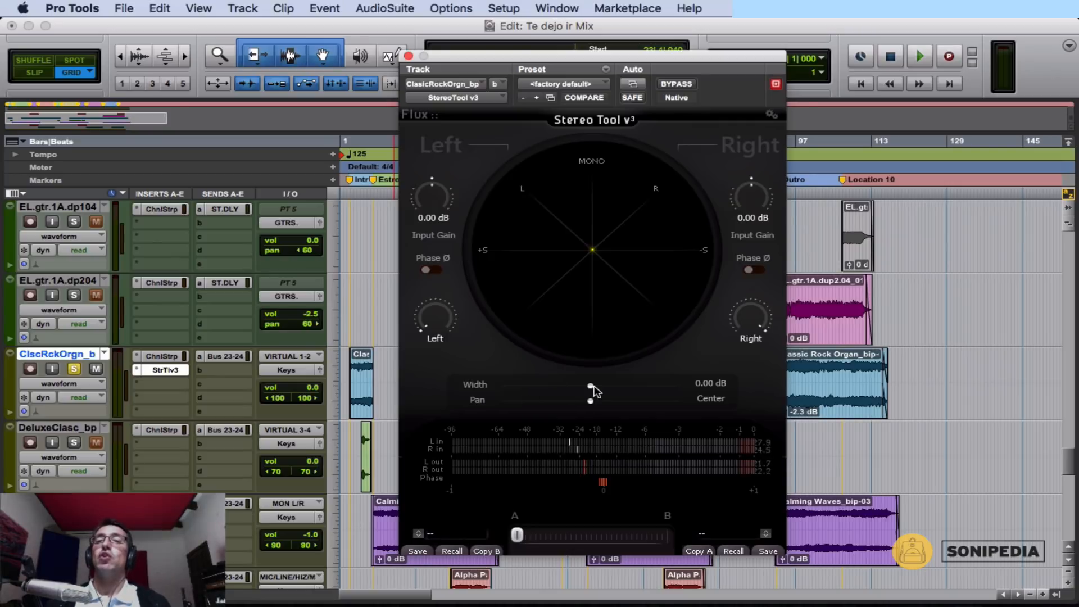
Try the width at -12 dB and at moderate widenings up to 5.60 dB, and reset it to 0 dB.
left_click_drag(590, 386, 451, 404)
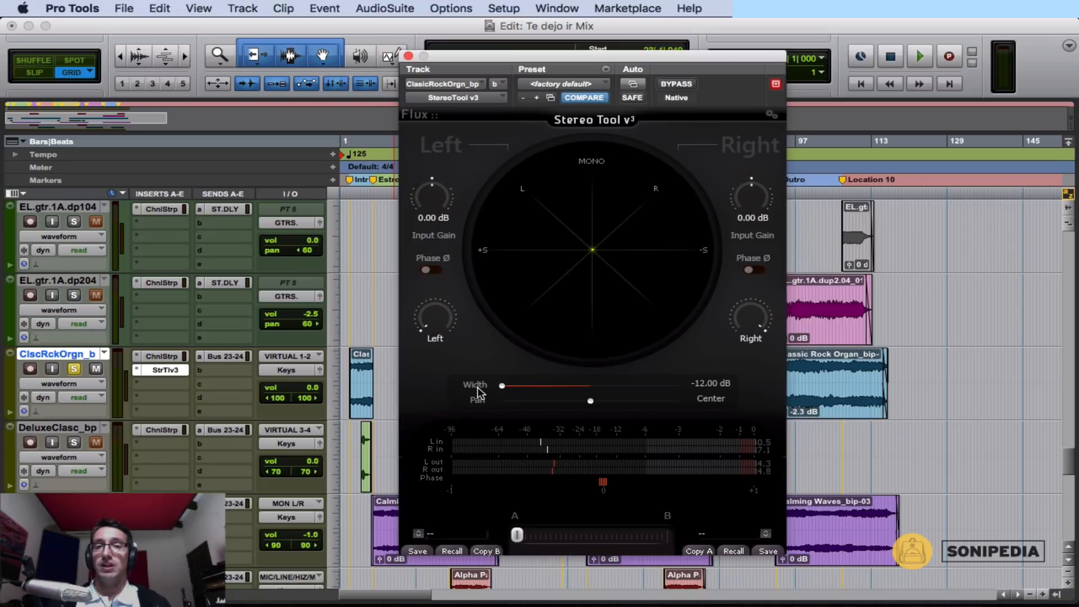
left_click(503, 387, "alt")
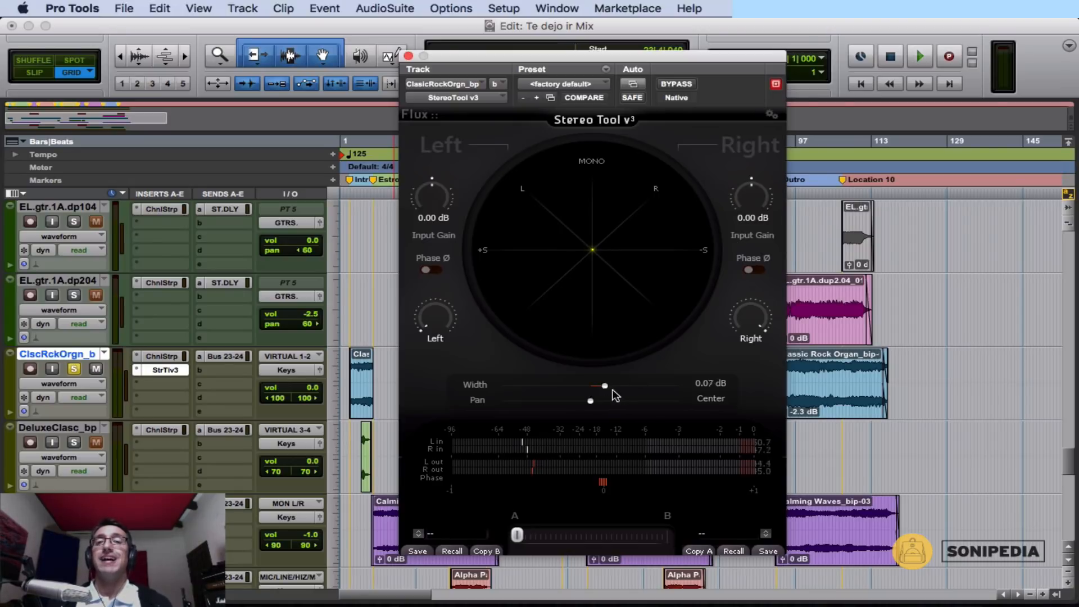
left_click_drag(611, 387, 649, 392)
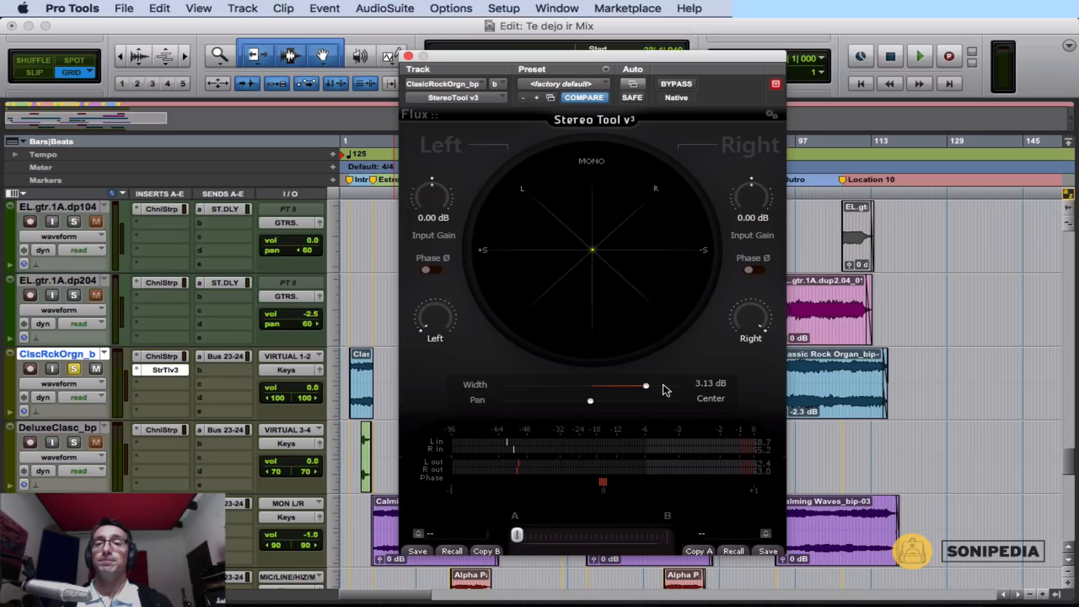
left_click_drag(647, 392, 652, 388)
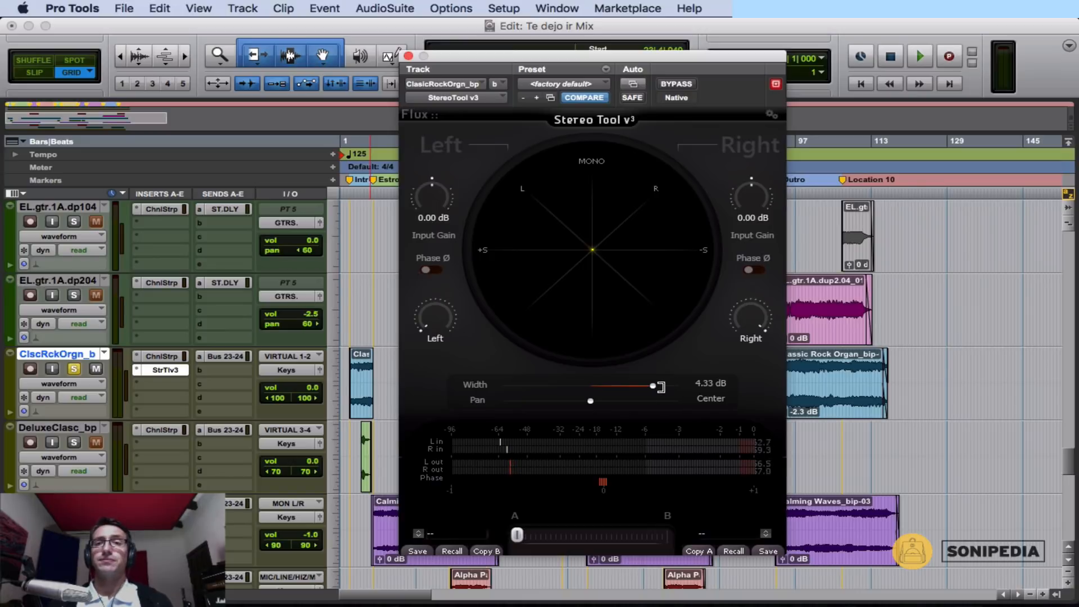
mouse_move(648, 383)
left_mouse_down()
mouse_move(659, 386)
mouse_move(624, 385)
mouse_move(644, 386)
left_mouse_up()
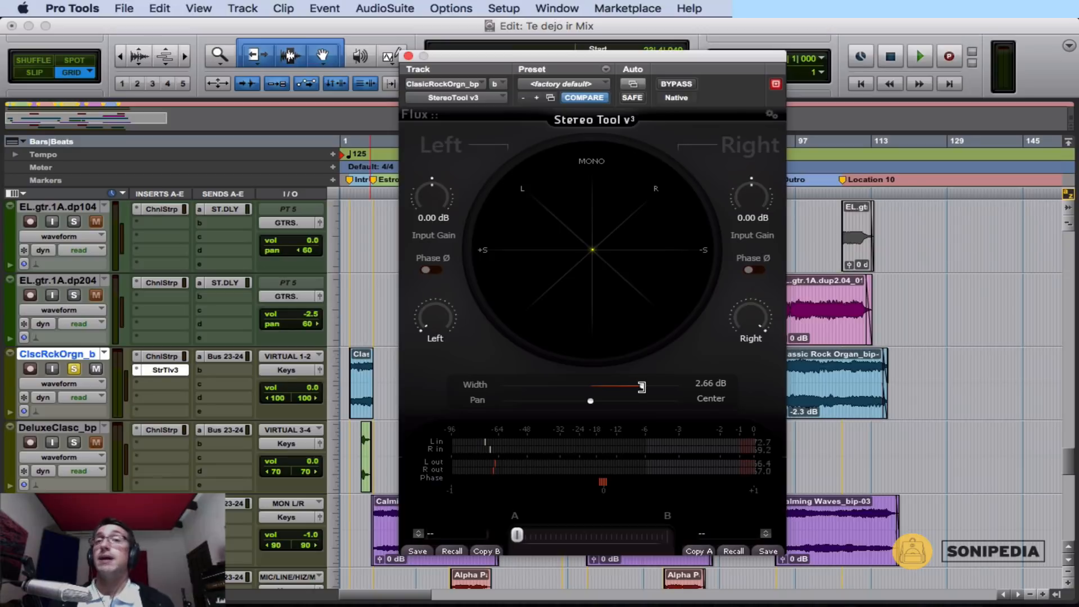
left_click_drag(644, 386, 662, 385)
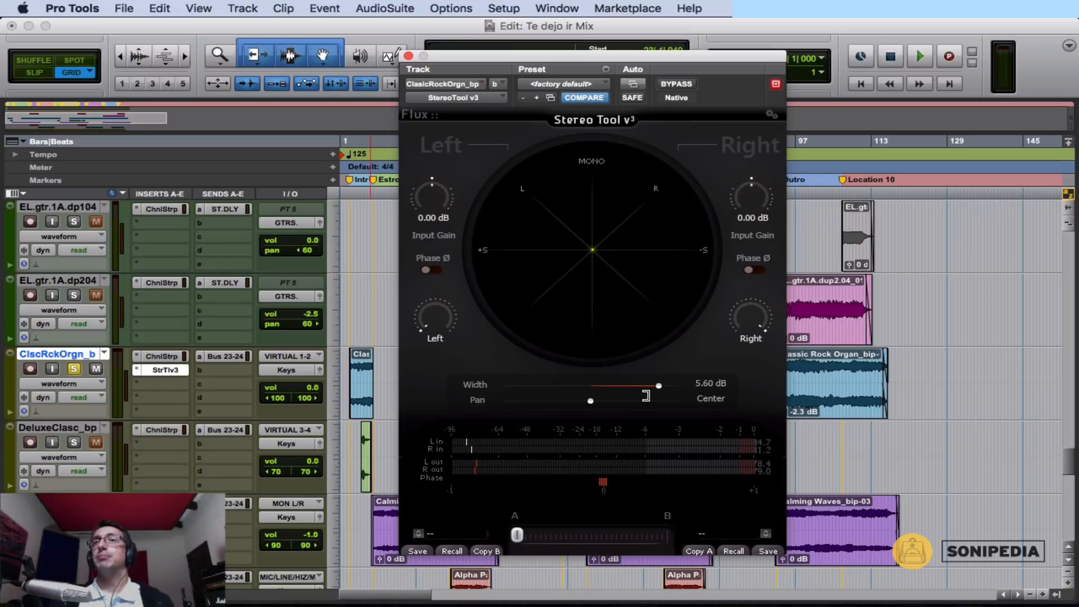
left_click_drag(661, 386, 596, 388)
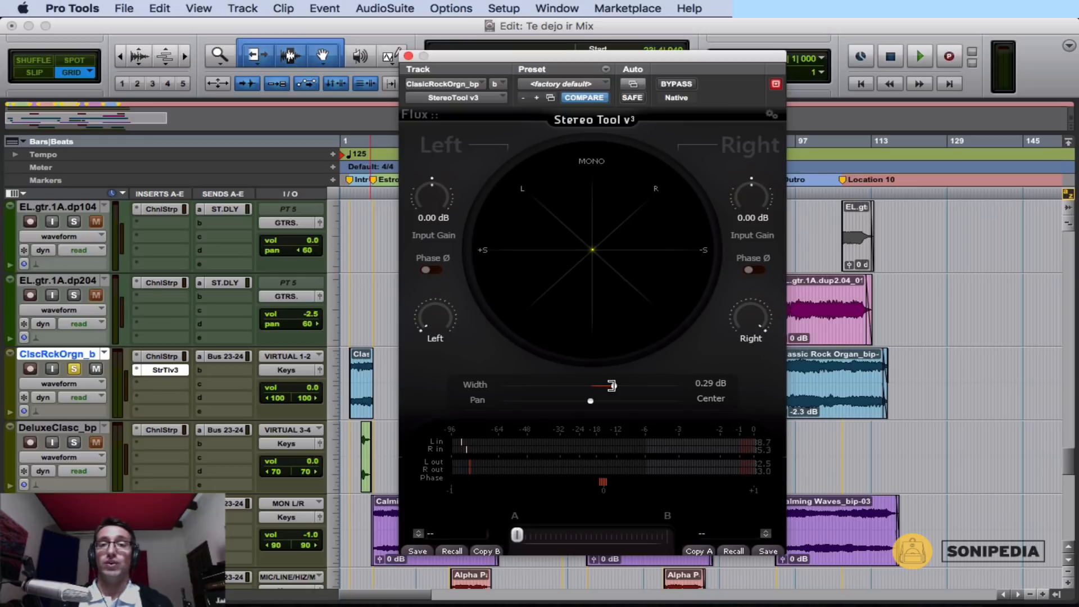
left_click(611, 386, "alt")
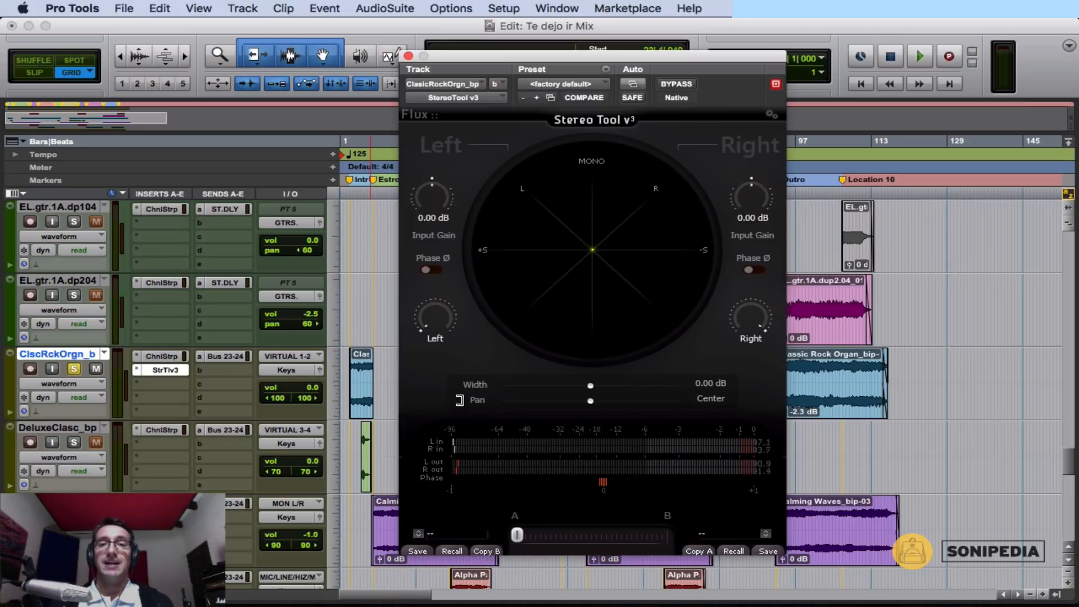
Try the overall pan at L 0.4 % and L 16.9 %, play the organ panned fully right, stop playback and recentre the pan.
left_click_drag(590, 400, 575, 403)
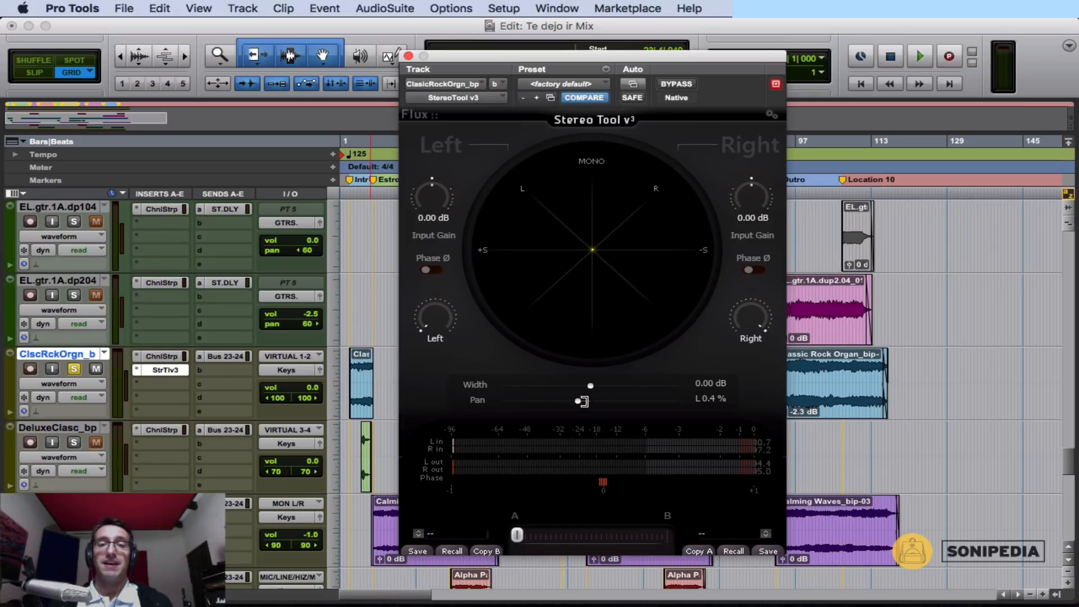
left_click(579, 401, "alt")
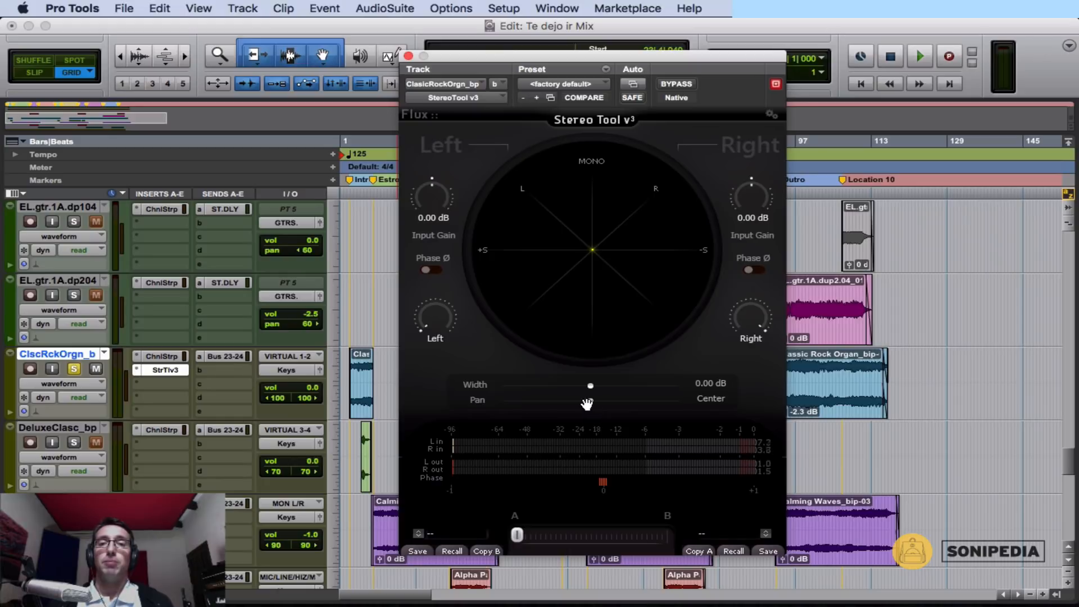
left_click_drag(587, 402, 538, 402)
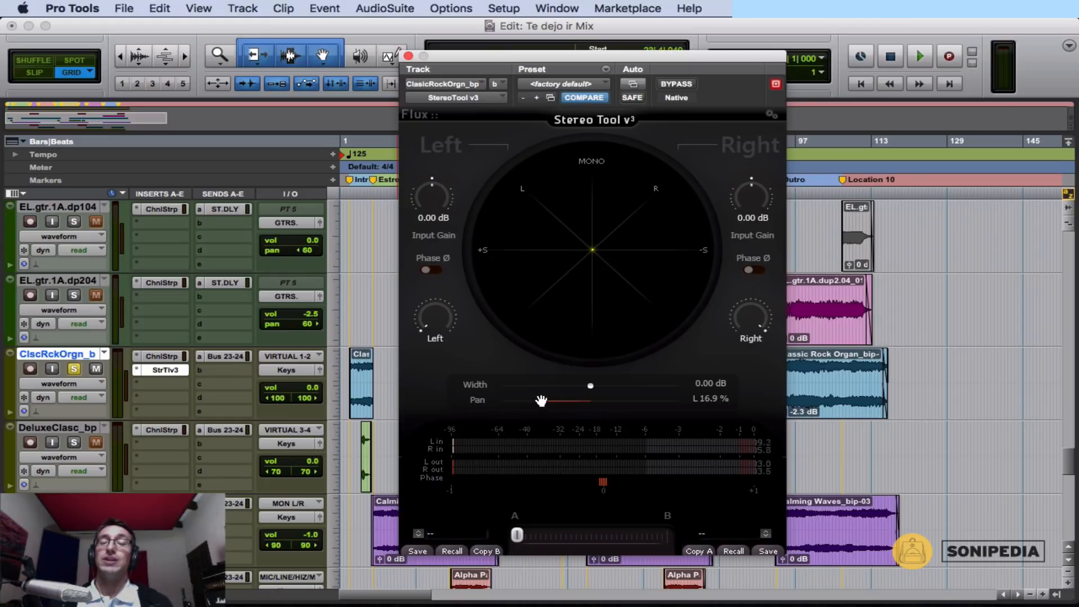
left_click_drag(541, 400, 688, 412)
key("space")
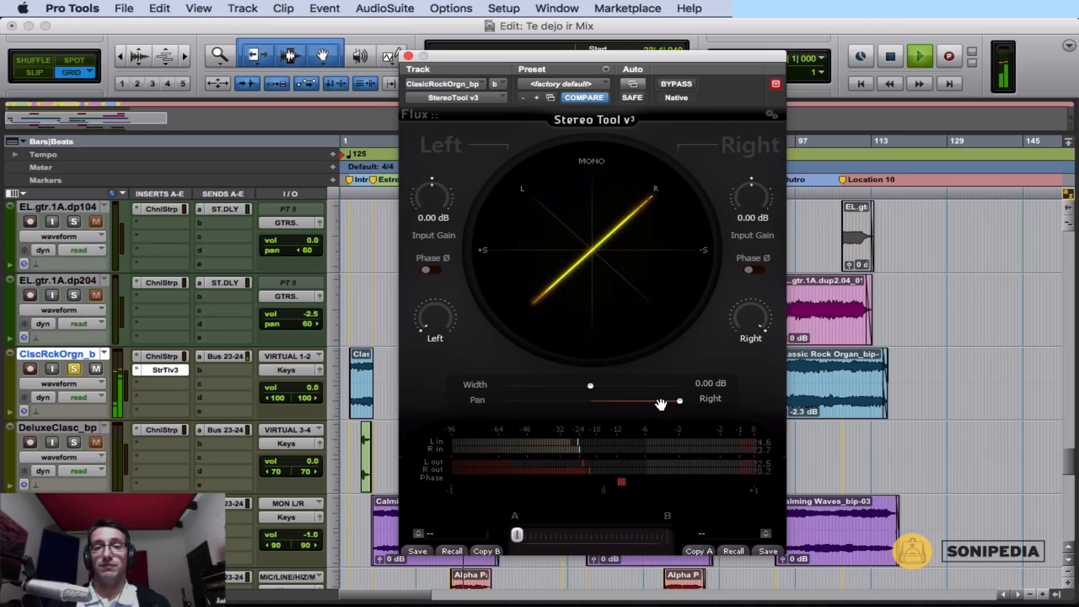
key("space")
left_click(604, 409, "alt")
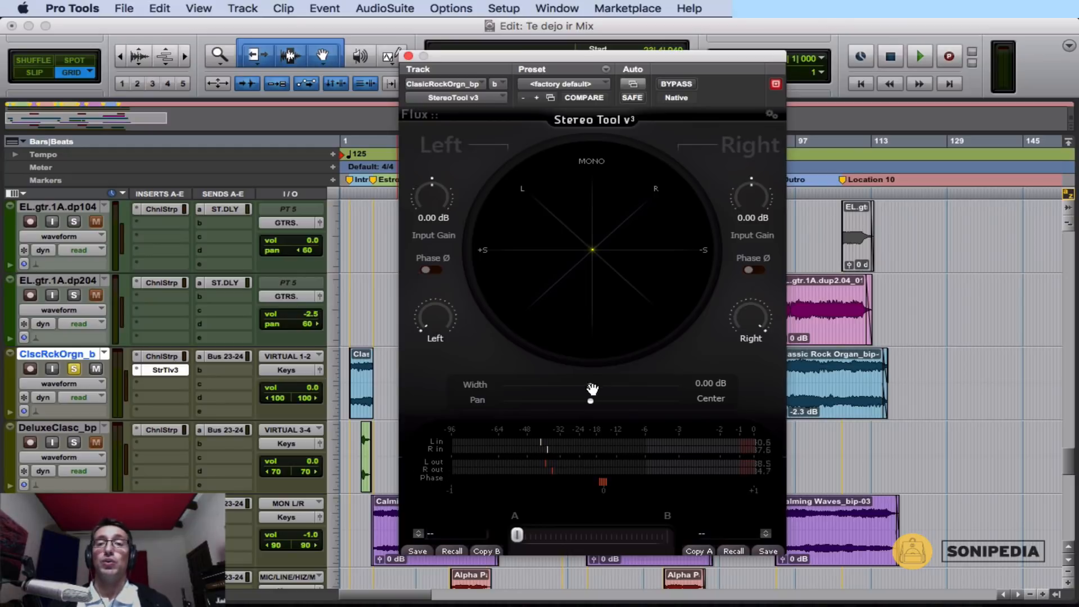
Narrow the organ's width to -12 dB and reset it to 0 dB.
left_click_drag(592, 388, 482, 401)
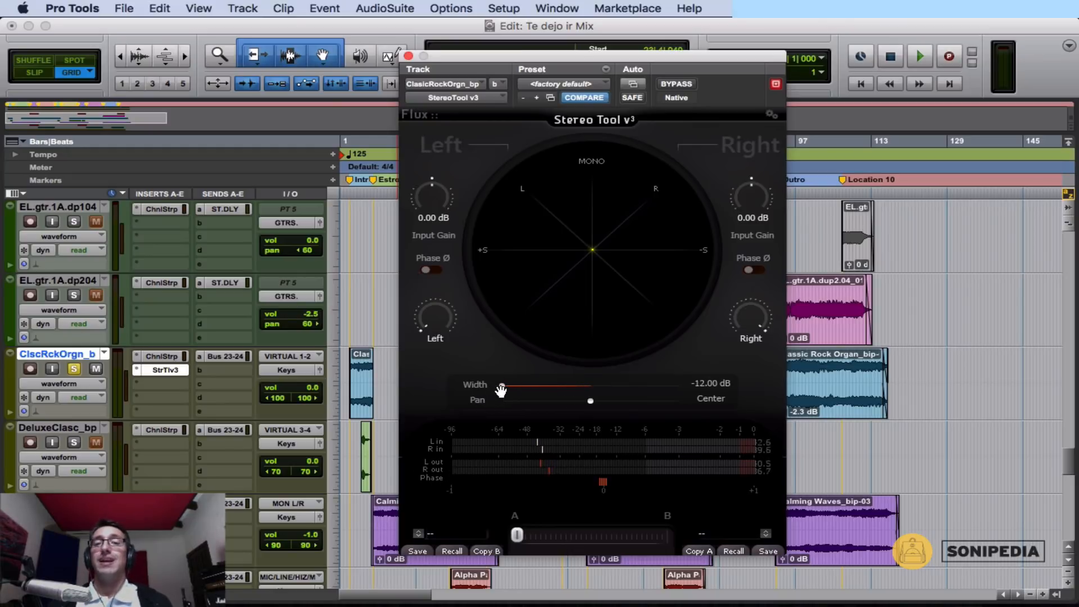
left_click(503, 388, "alt")
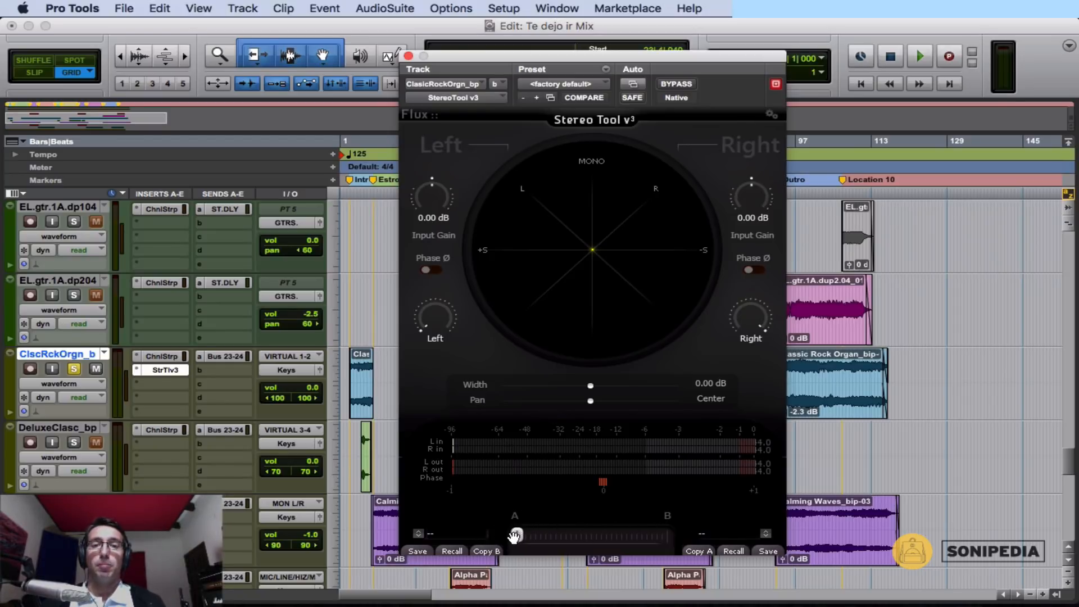
Set up the B settings with a width of 5.13 dB and the right channel's phase inverted, and morph back to A.
left_click_drag(514, 536, 712, 551)
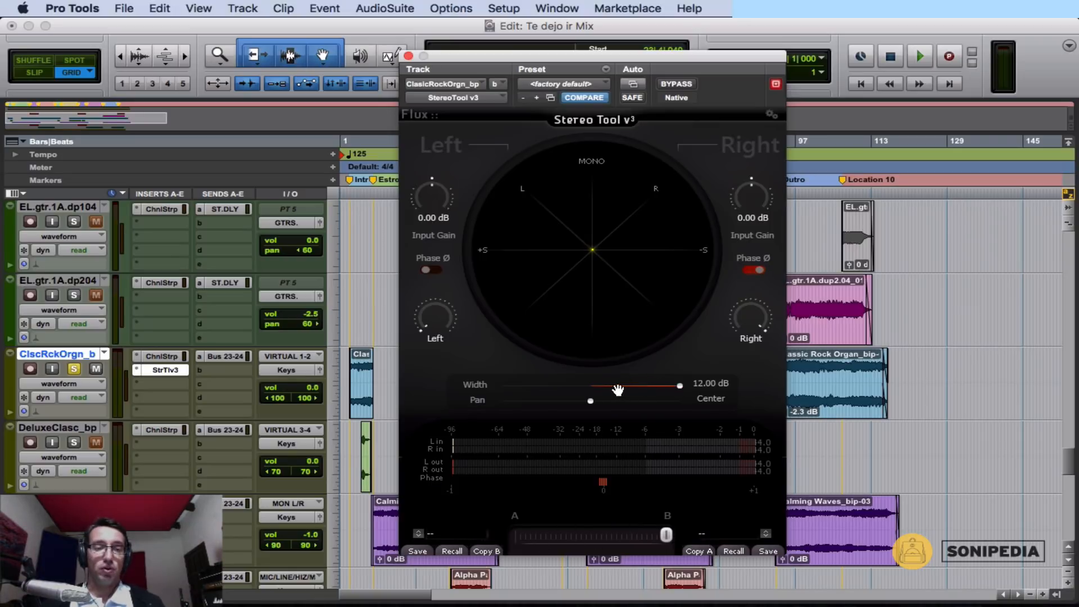
left_click(592, 393)
left_click(746, 271)
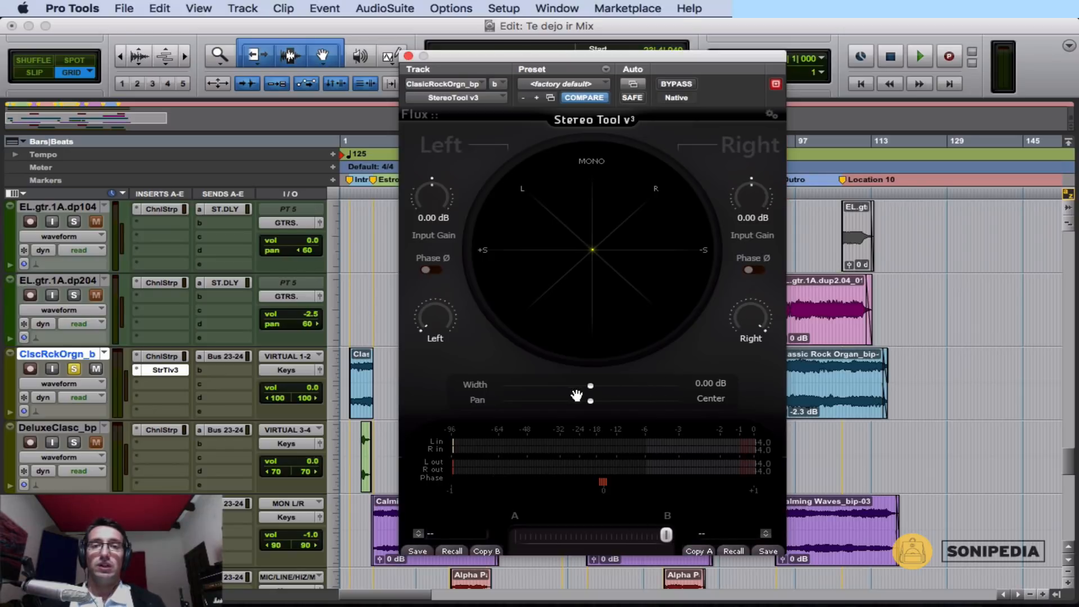
left_click_drag(590, 389, 707, 398)
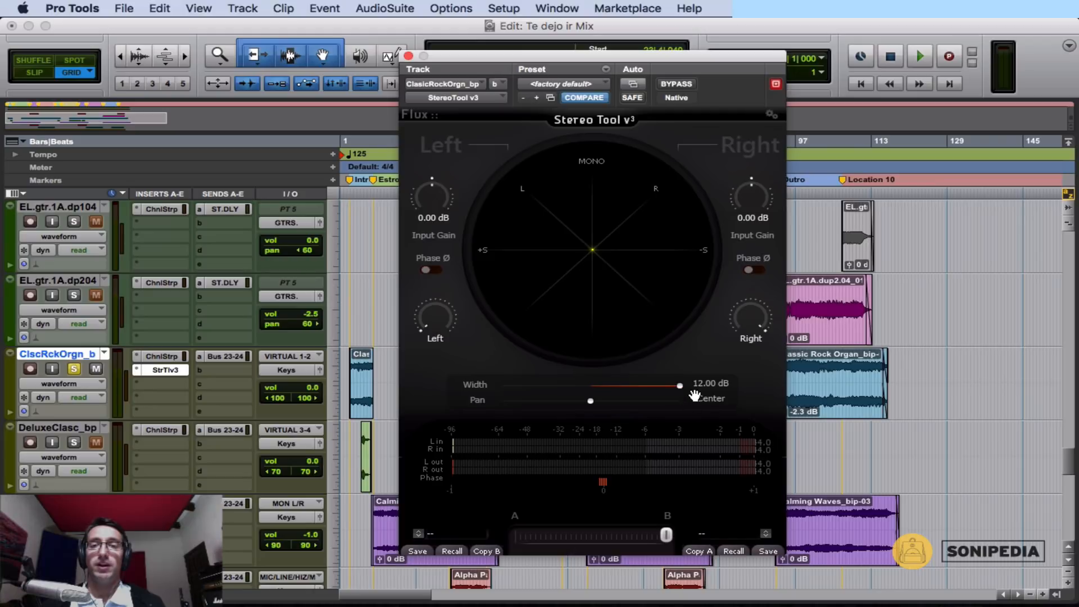
left_click_drag(679, 386, 655, 387)
left_click(753, 270)
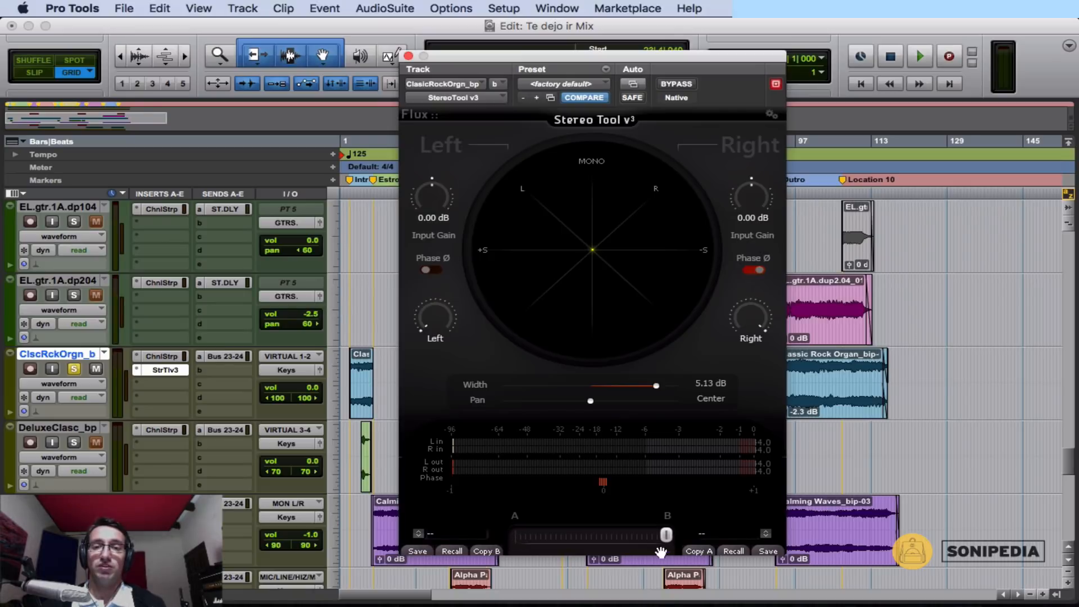
left_click_drag(666, 534, 466, 523)
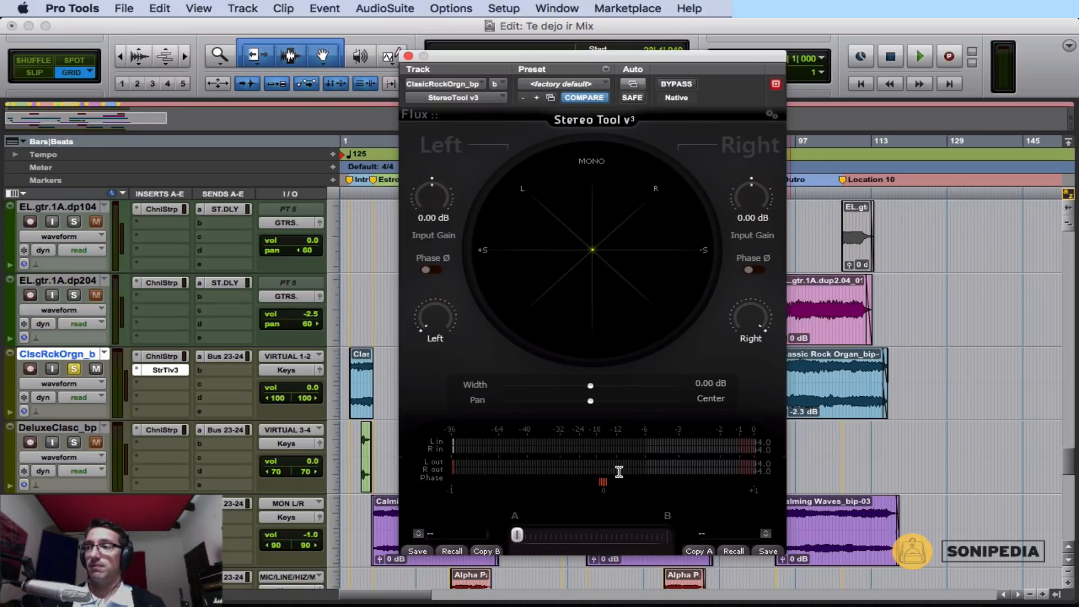
Play the organ while morphing between the A and B settings, ending on A, and return the stopped playback to the song start.
key("space")
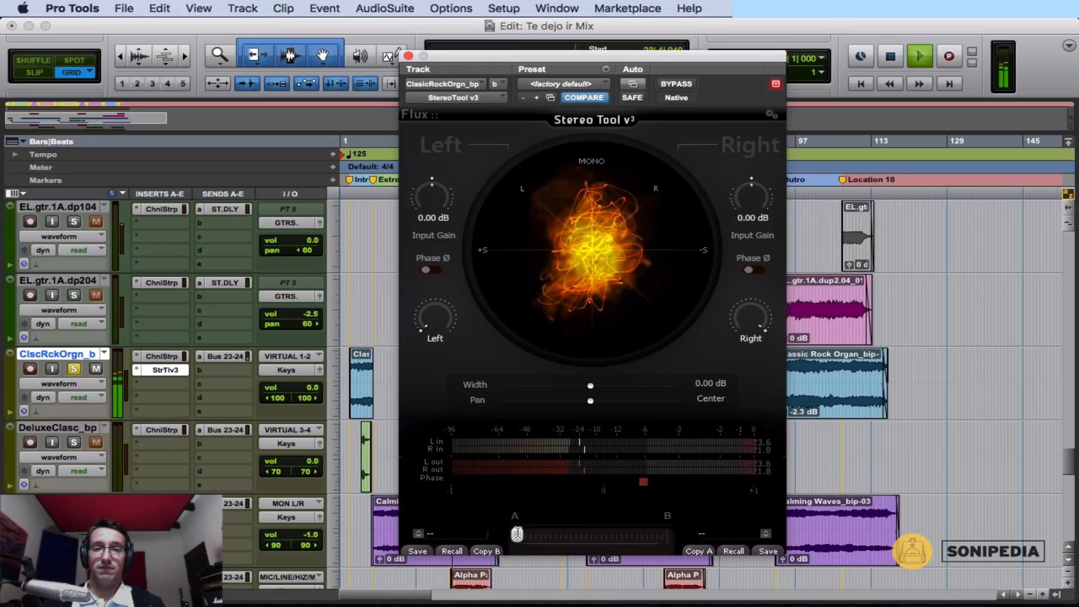
mouse_move(516, 534)
left_mouse_down()
mouse_move(665, 537)
mouse_move(516, 536)
left_mouse_up()
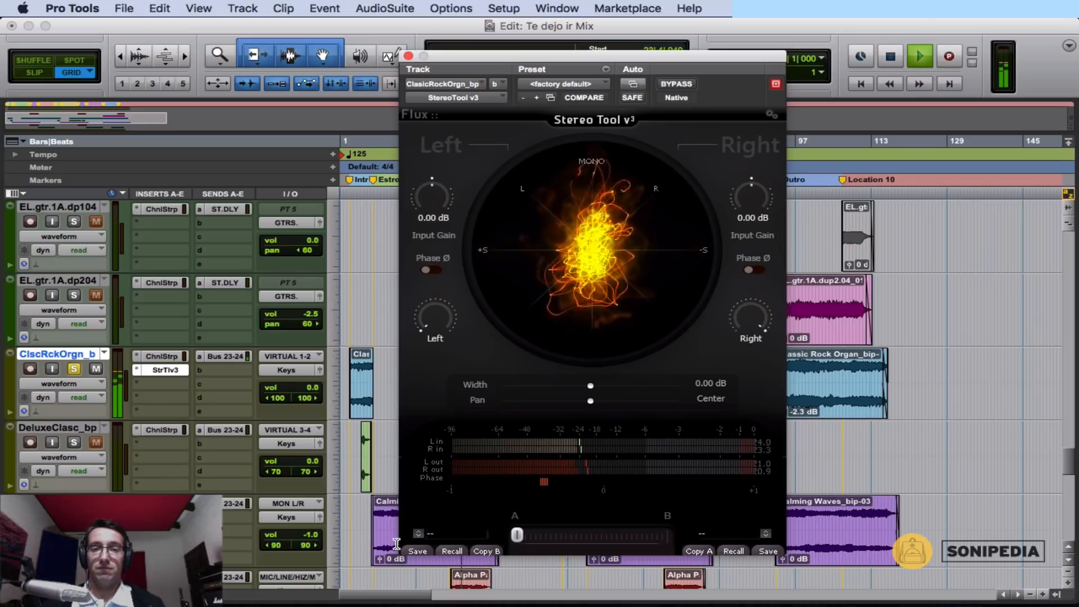
left_click_drag(397, 544, 513, 536)
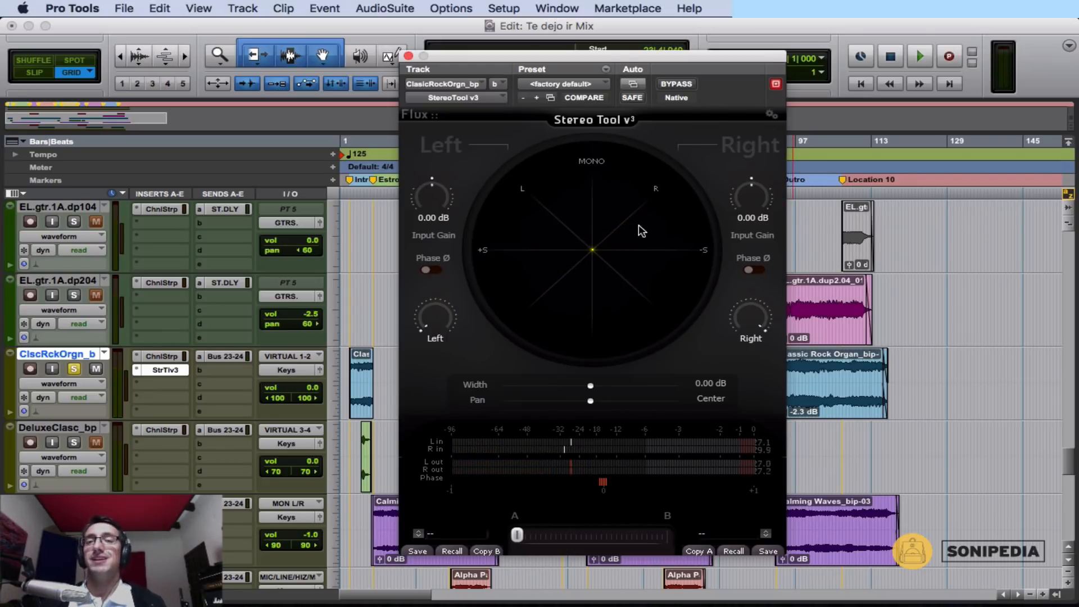
key("Return")
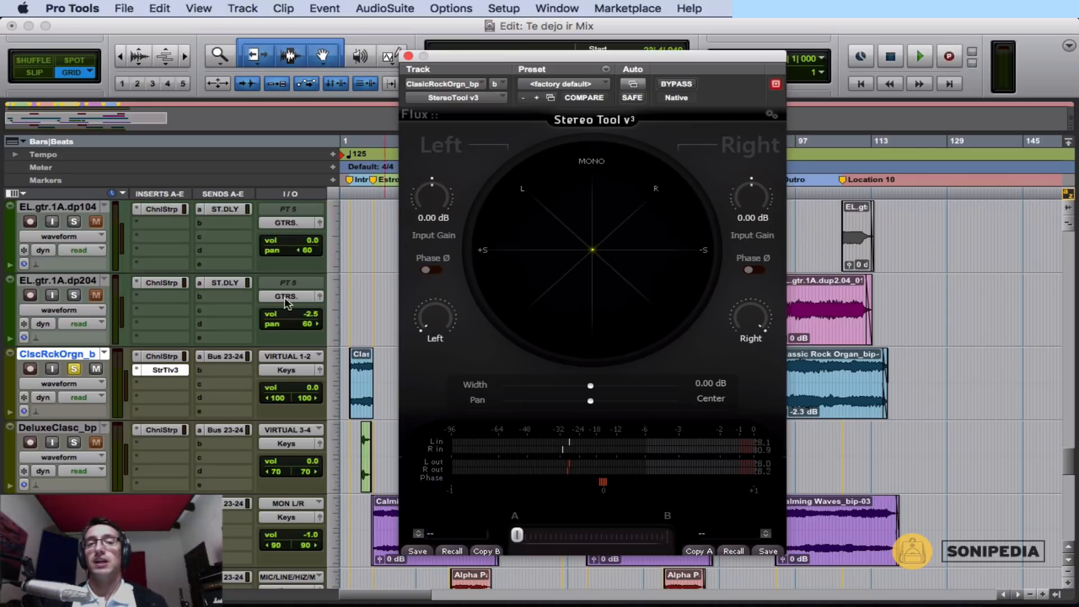
Deactivate the Stereo Tool insert on the organ track, unsolo the track and select its Chorus clip.
left_click(169, 369, "ctrl+super")
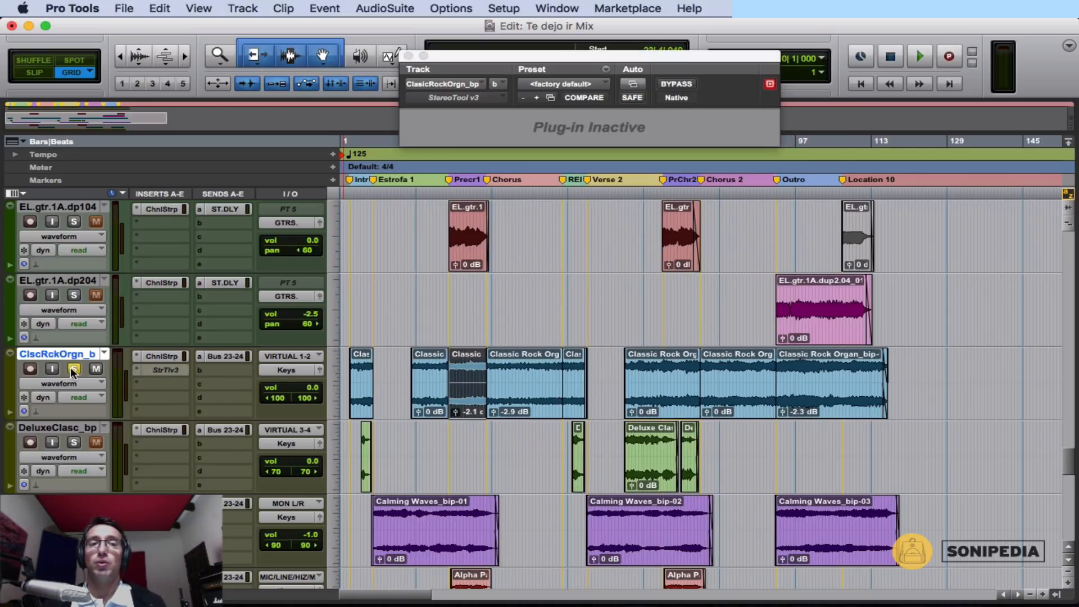
left_click(74, 372)
left_click(528, 359)
Activate the Stereo Tool insert on the Mix track and move its window slightly so the position counter is visible.
scroll(535, 332, "up", 15)
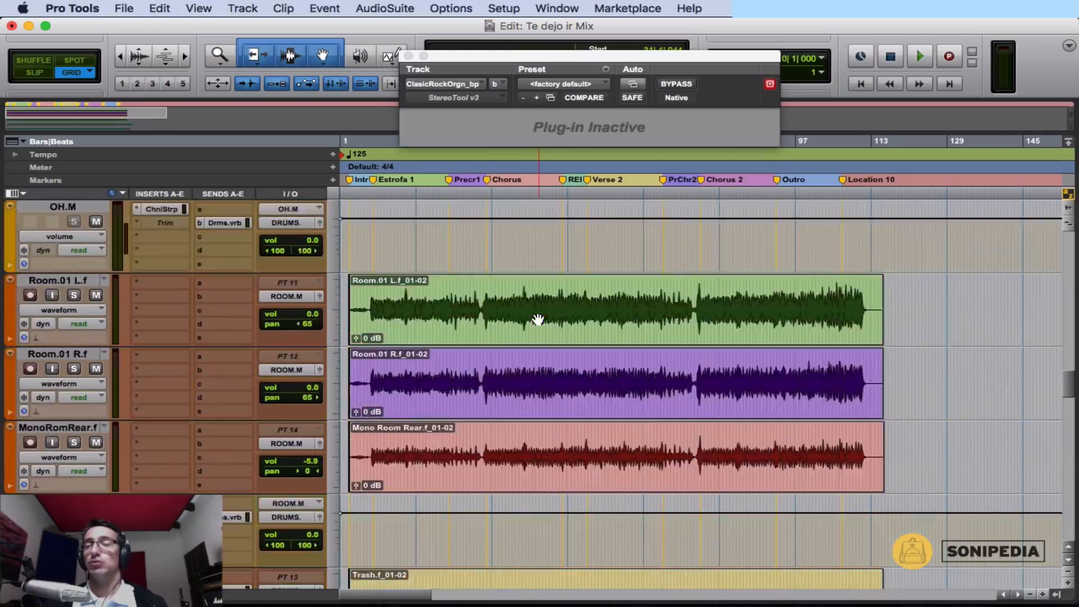
scroll(538, 315, "up", 15)
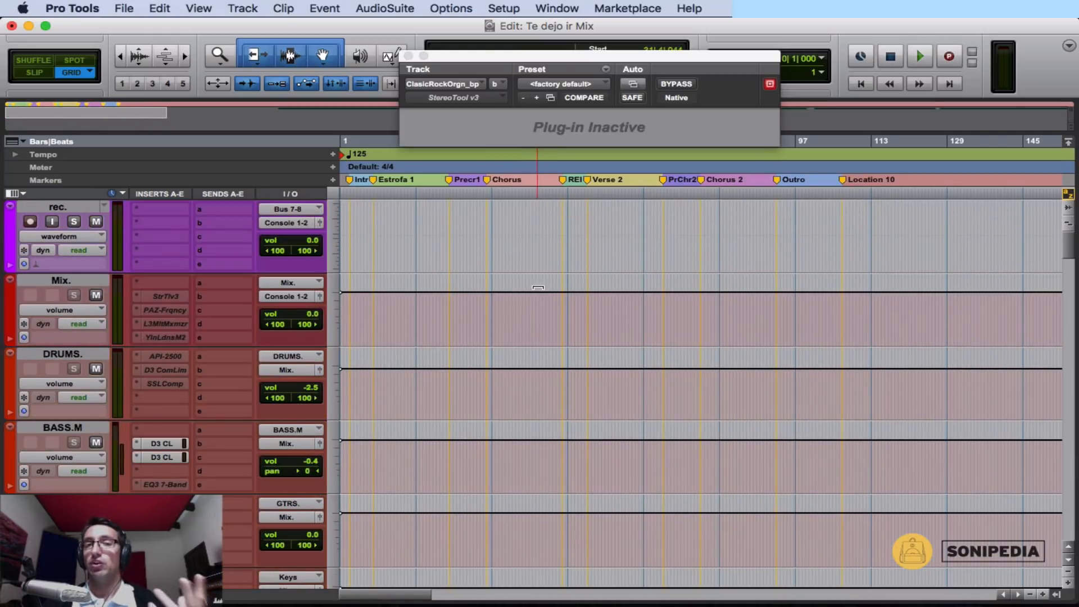
left_click(170, 295)
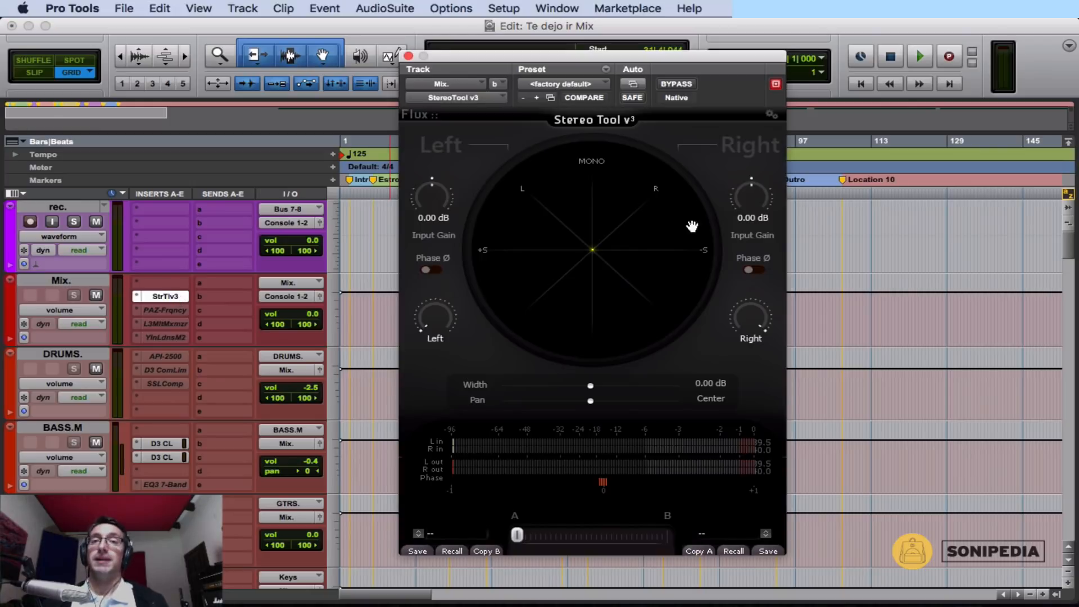
left_click_drag(718, 63, 729, 73)
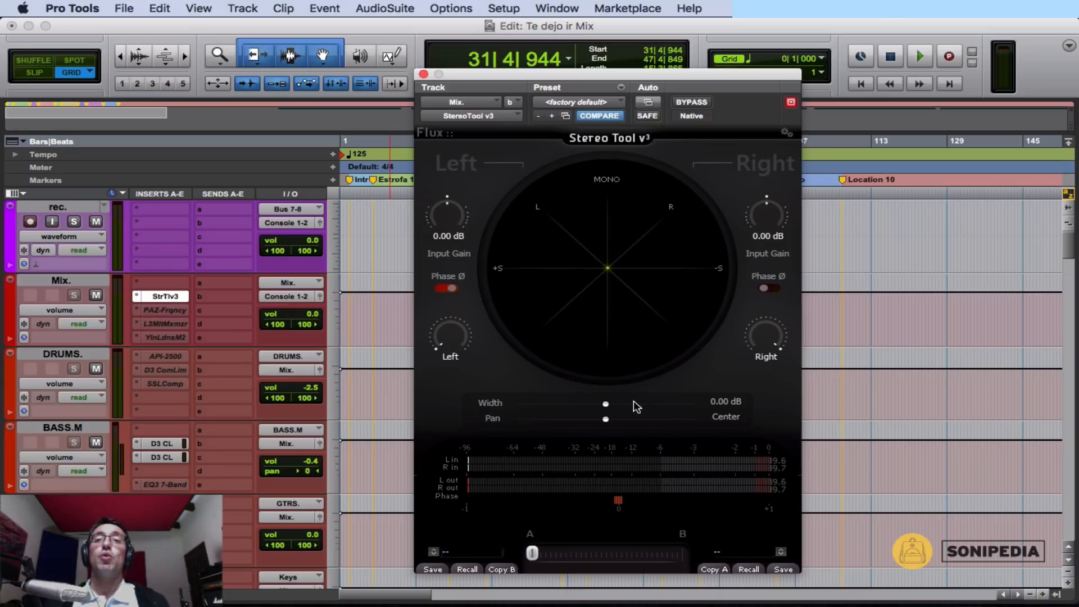
Try the Mix track's width at 12 dB, reset it to 0 dB, and turn off the left channel's phase inversion.
left_click_drag(606, 405, 709, 402)
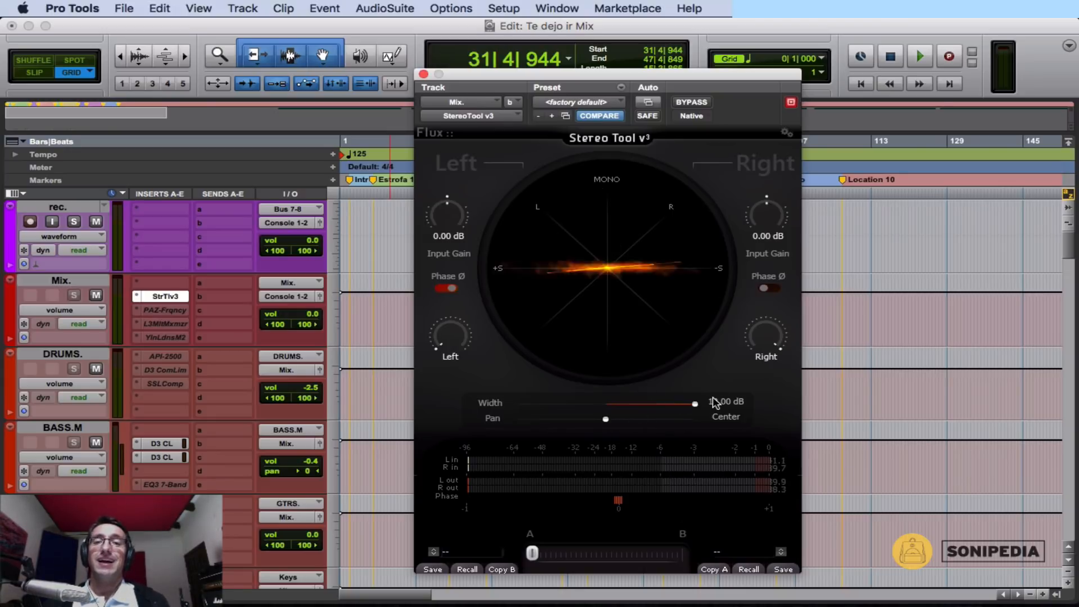
double_click(674, 405)
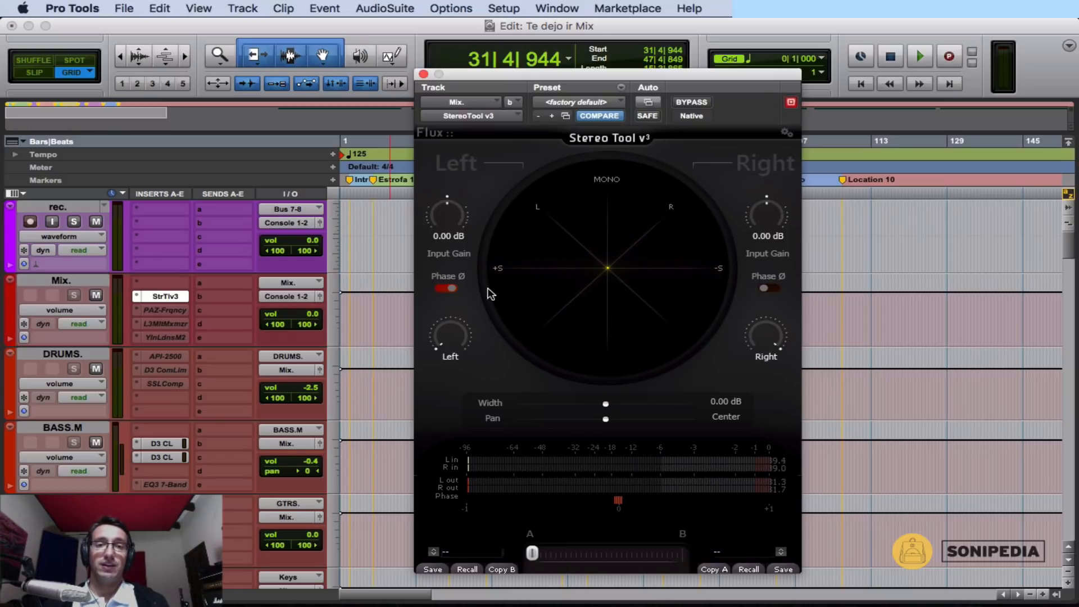
left_click(442, 288)
Play the full mix while switching the left channel's phase inversion on and back off, and stop playback.
key("space")
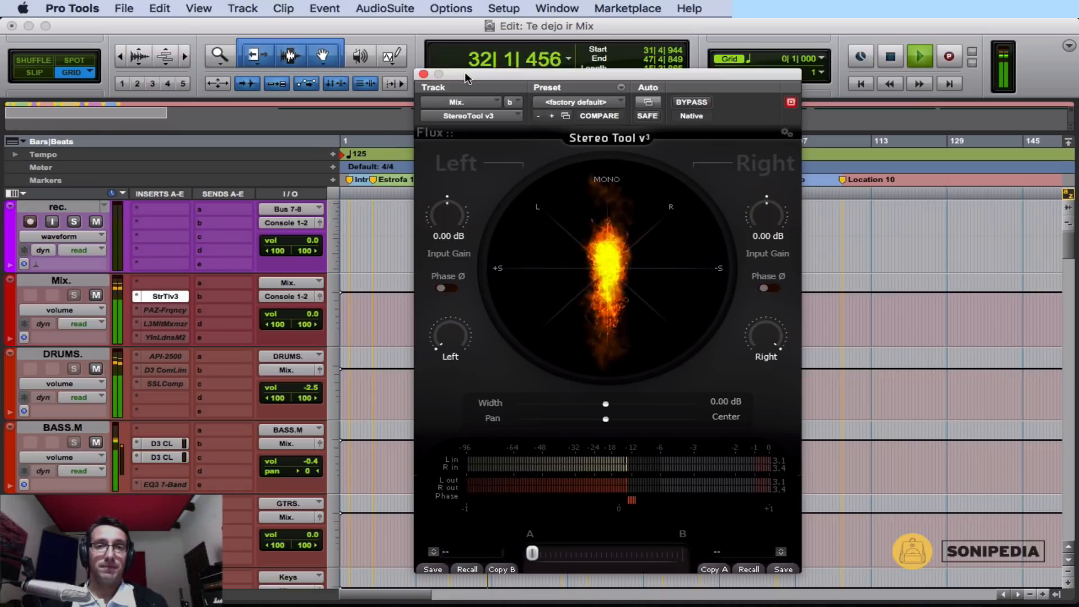
left_click(453, 288)
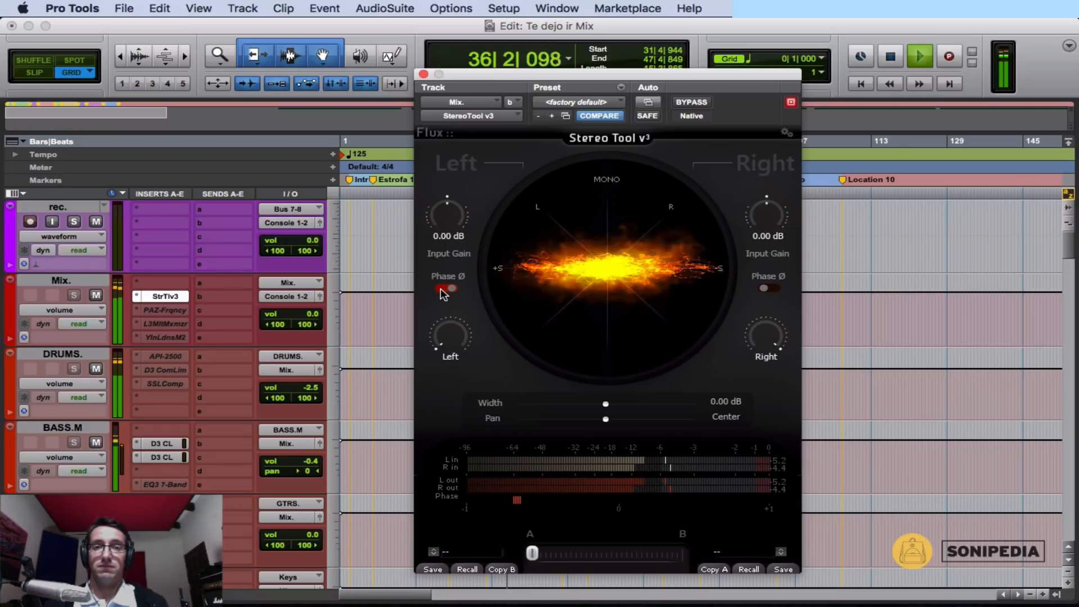
left_click(443, 289)
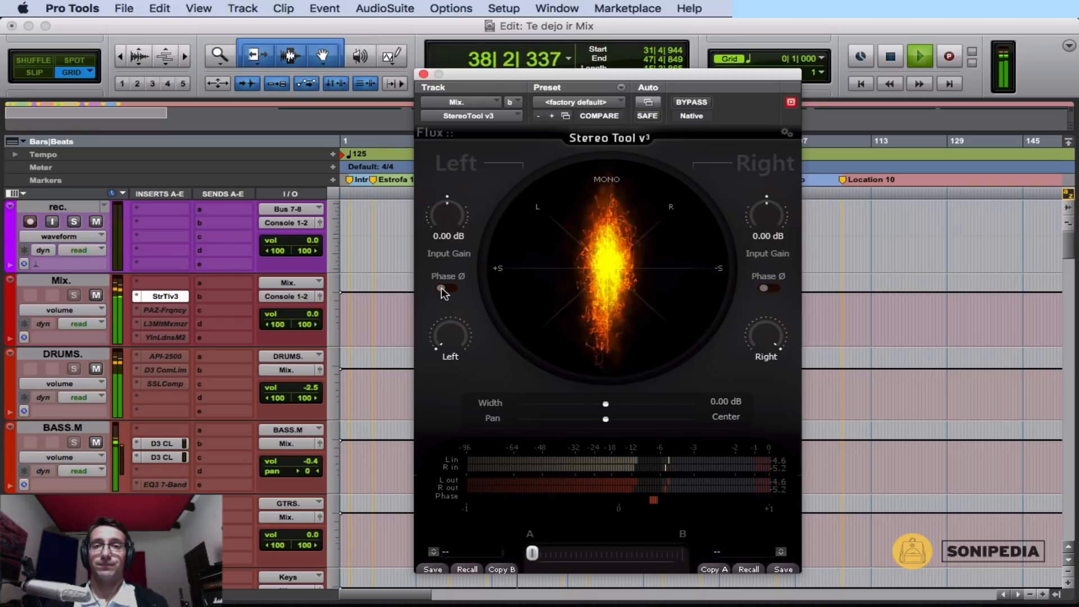
key("space")
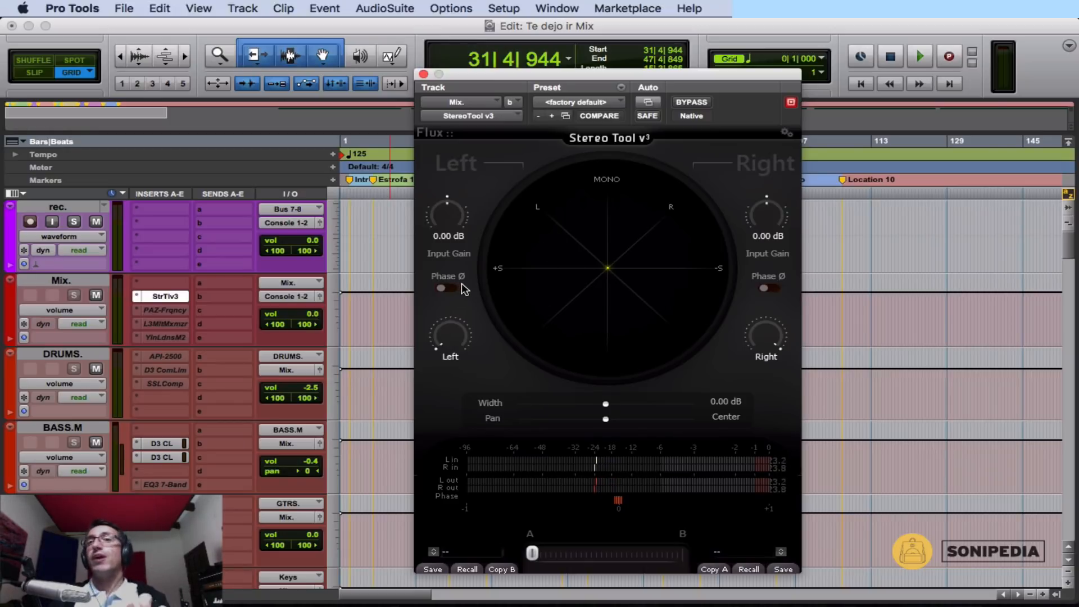
Play the mix briefly and toggle the Mix track's mute on and off, leaving the track unmuted.
key("space")
left_click(97, 295)
left_click(96, 296)
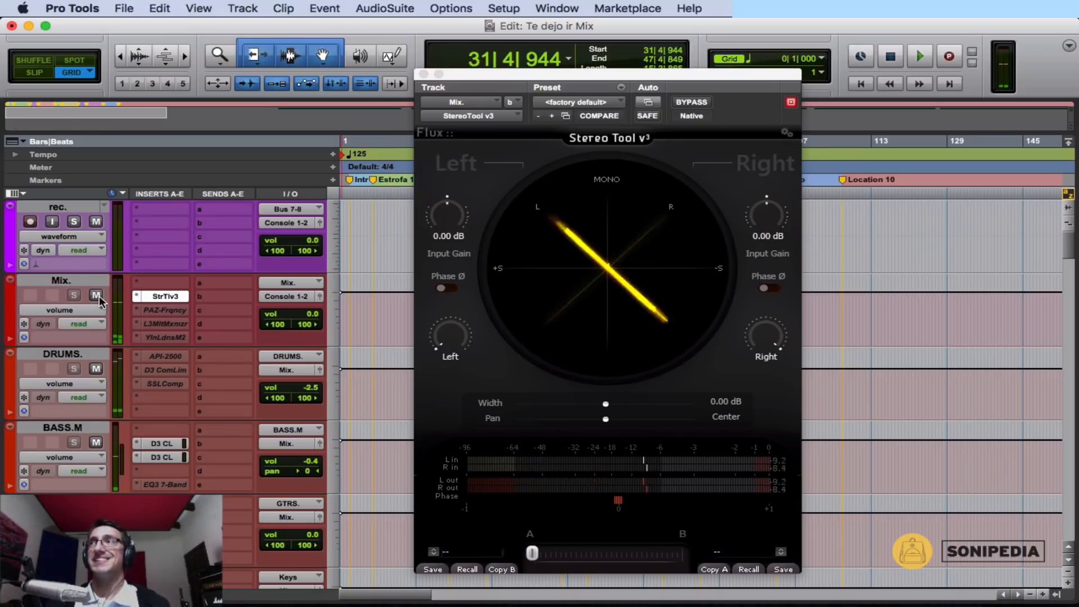
left_click(97, 295)
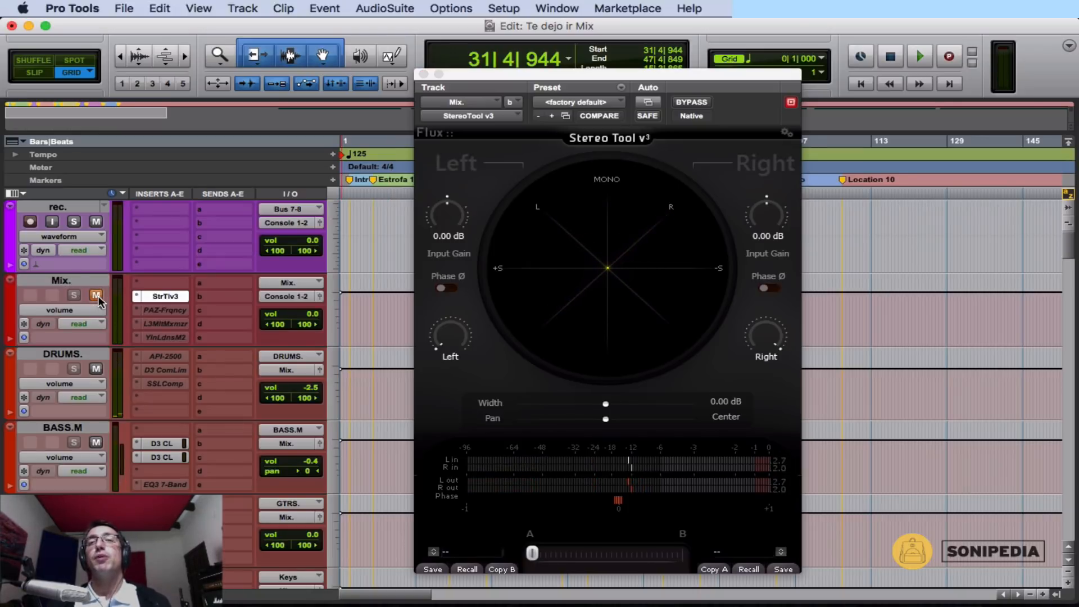
left_click(97, 295)
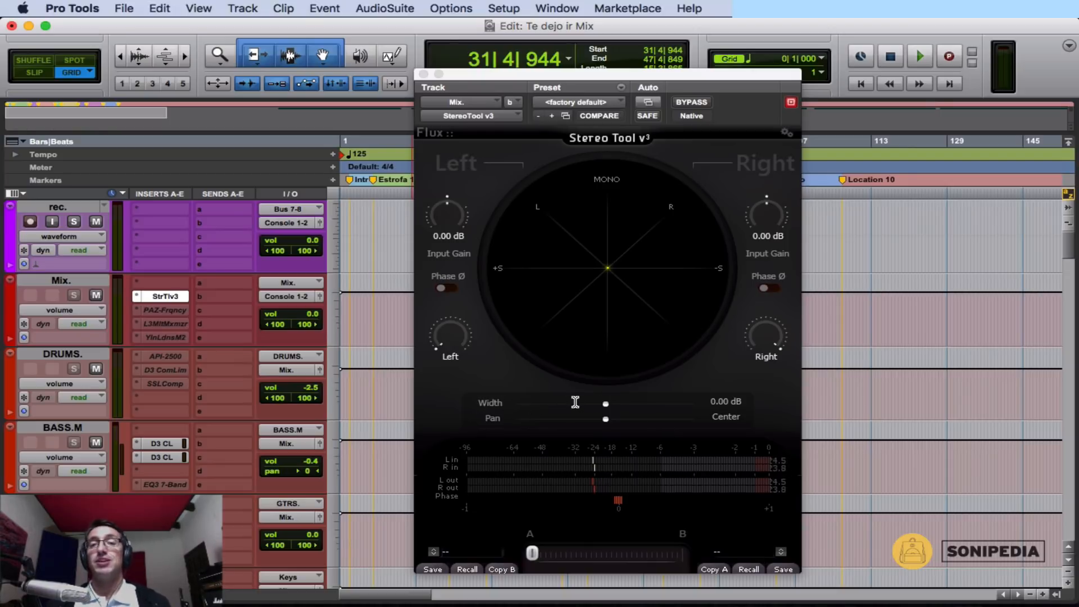
Lower the Mix track's volume to -9.2 dB, play the mix while testing the width control, stop, and reset the volume to 0.0 dB.
mouse_move(512, 411)
left_mouse_down()
mouse_move(494, 407)
mouse_move(611, 411)
left_mouse_up()
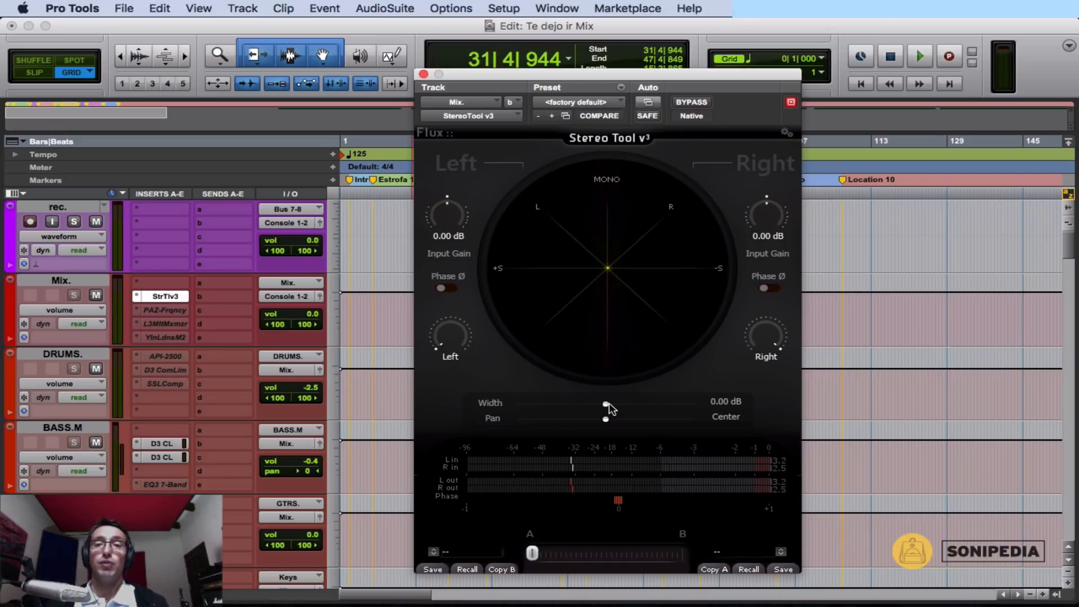
left_click(307, 314)
left_click_drag(307, 314, 305, 319)
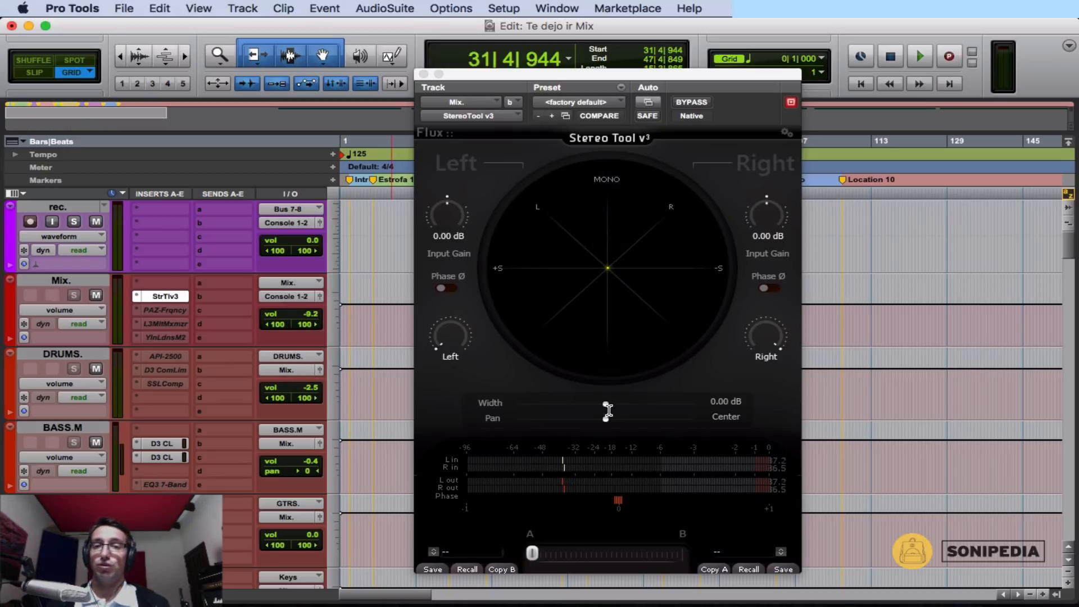
key("space")
mouse_move(607, 403)
left_mouse_down()
mouse_move(488, 414)
mouse_move(603, 404)
left_mouse_up()
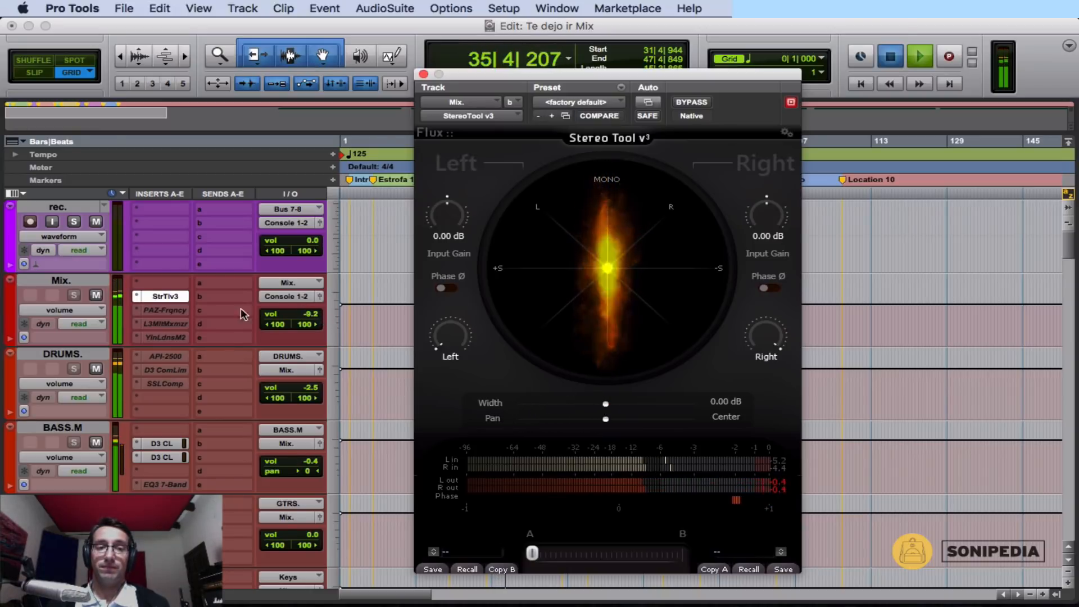
key("space")
left_click(312, 315, "alt")
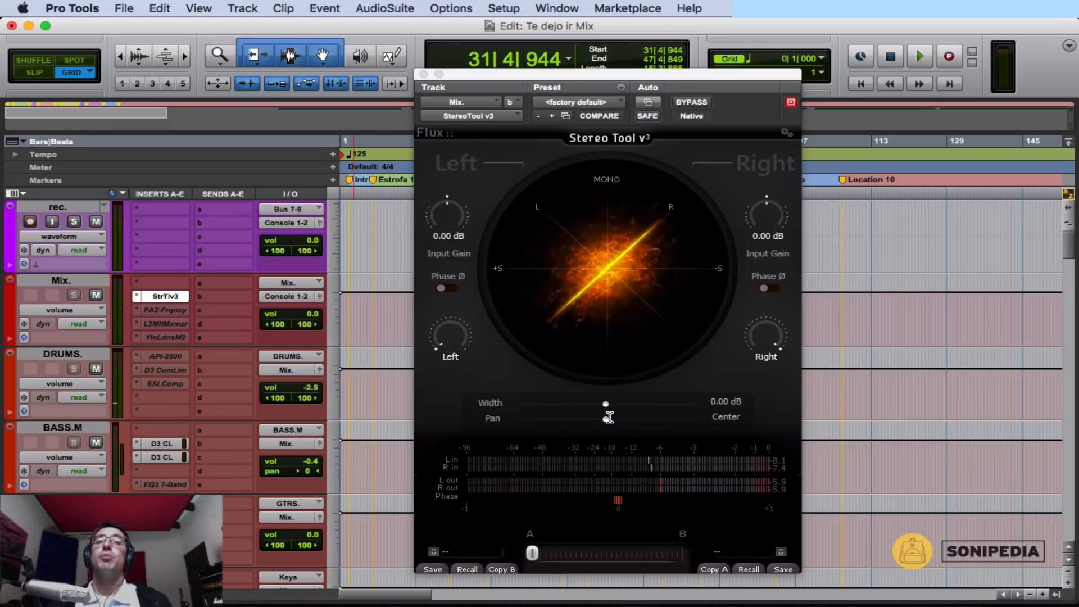
Widen the Mix track's stereo image slightly to a width of 0.12 dB.
mouse_move(611, 406)
left_mouse_down()
mouse_move(649, 410)
mouse_move(626, 403)
left_mouse_up()
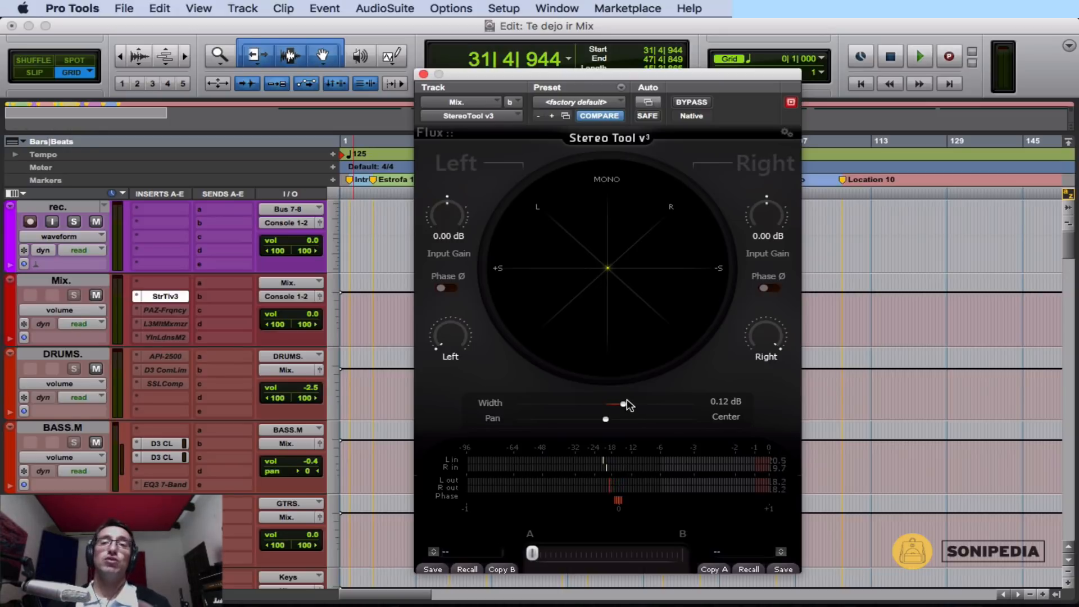
Play the mix, widen its stereo image to 6.66 dB, and compare it with the plug-in bypassed and active.
key("space")
left_click_drag(623, 405, 678, 410)
left_click(706, 102)
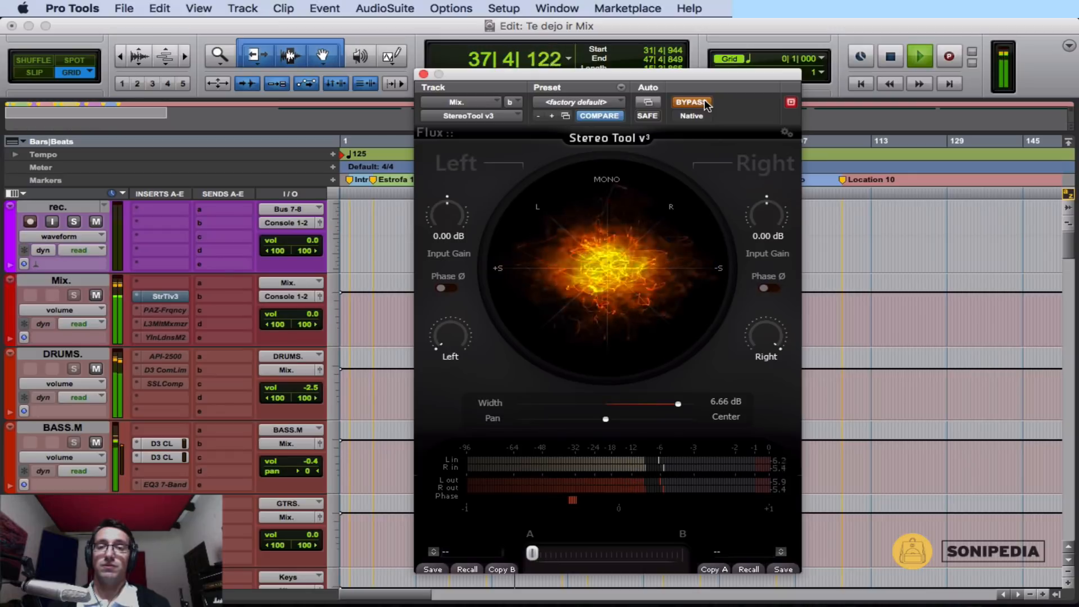
left_click(705, 102)
Reduce the width to 0.76 dB, compare the playing mix with bypass on and off, and stop playback with the plug-in bypassed.
left_click_drag(683, 405, 640, 405)
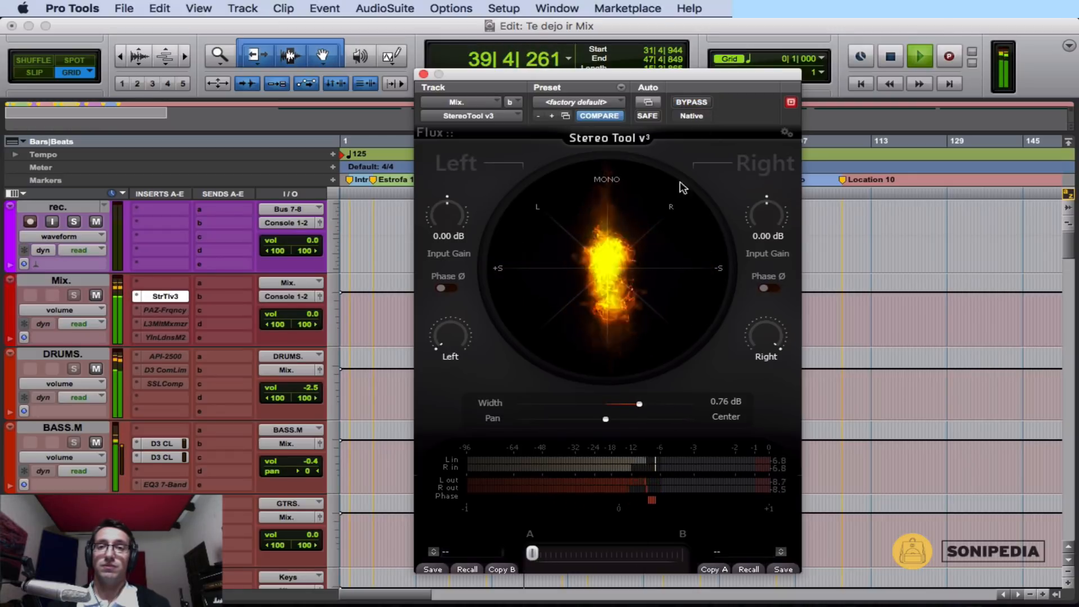
left_click(690, 102)
left_click(691, 102)
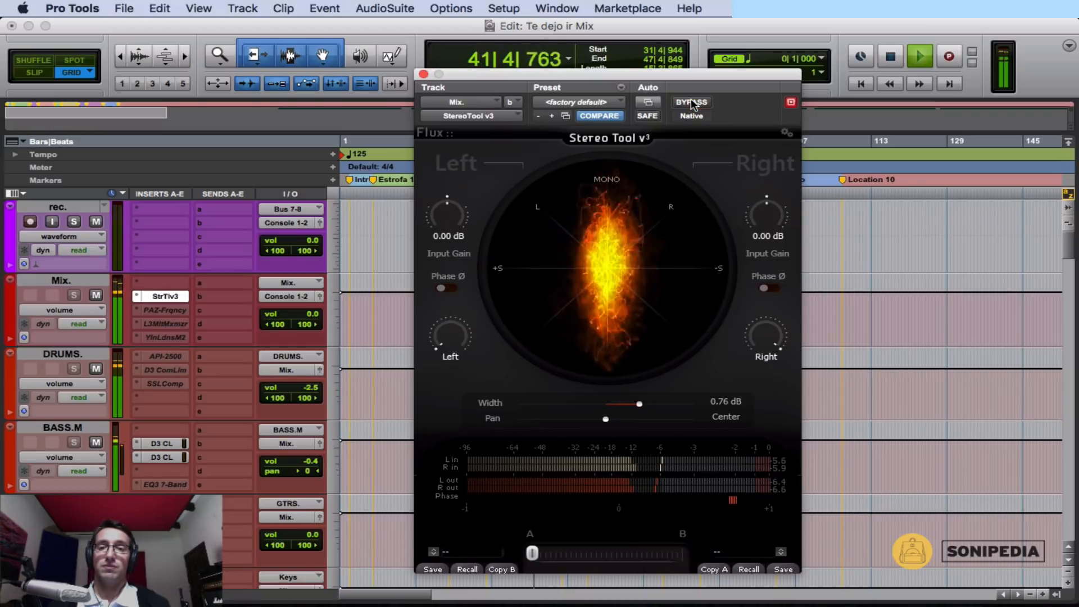
left_click(691, 103)
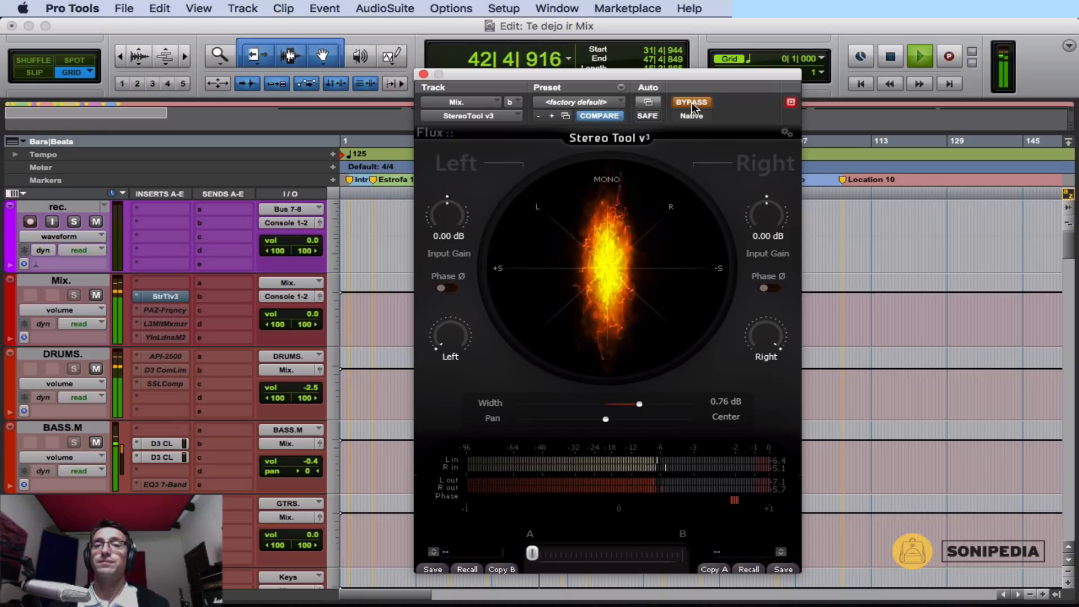
key("space")
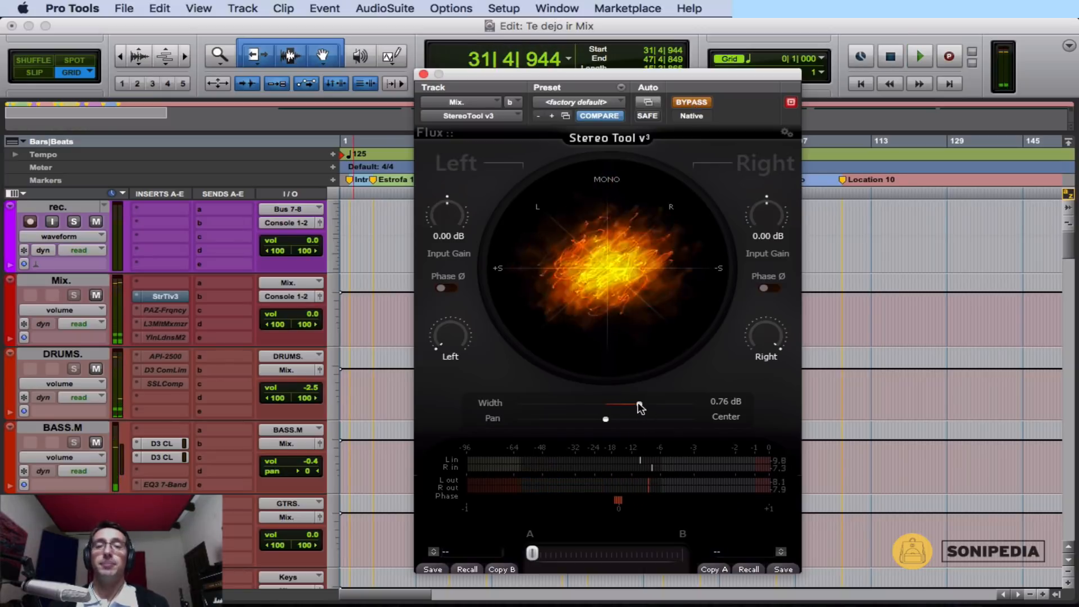
With playback stopped, try width settings of 1.79, 0.18 and 5.87 dB on the Mix track, and reset the width to 0.00 dB.
left_click_drag(640, 405, 661, 406)
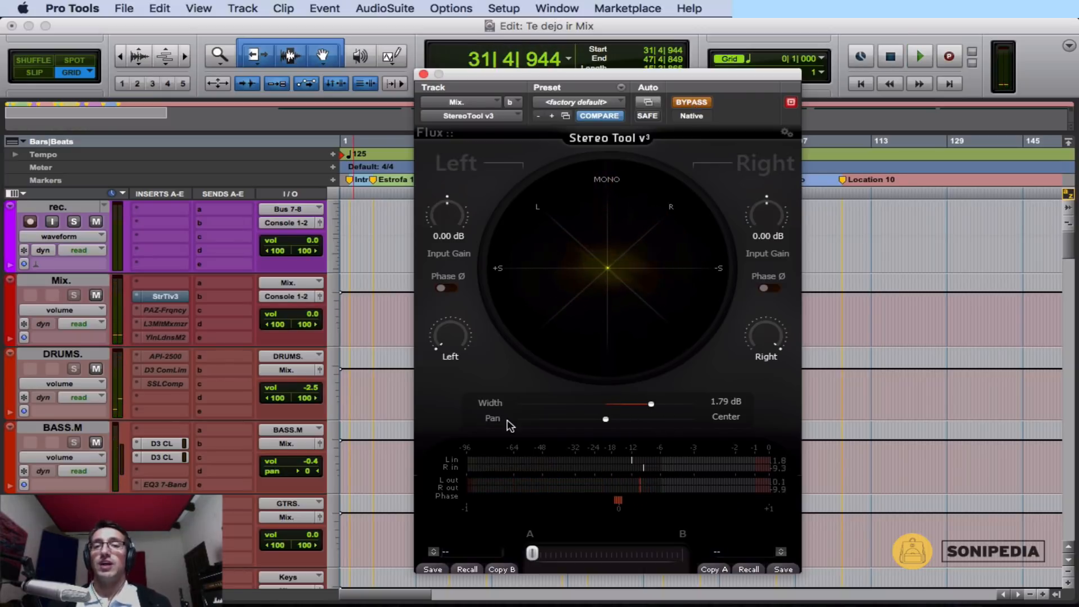
left_click(648, 405, "alt")
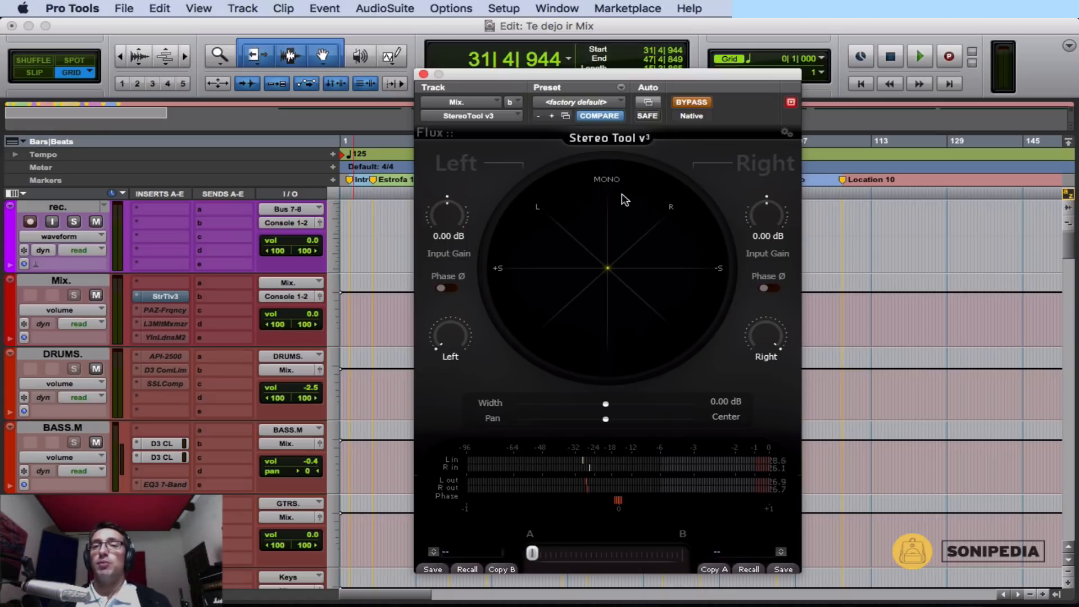
left_click(625, 404)
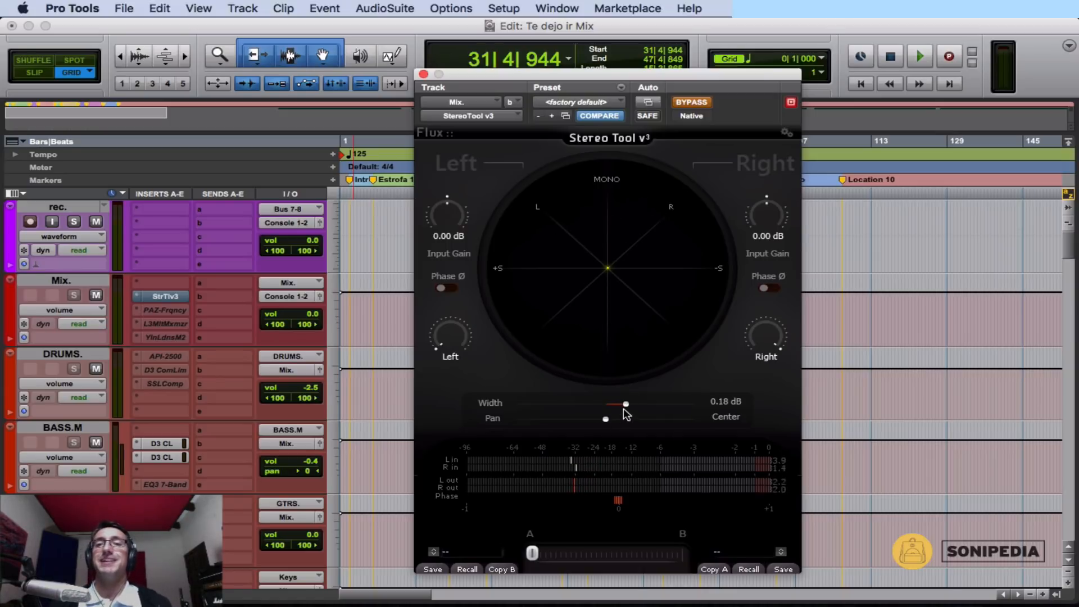
left_click_drag(627, 403, 655, 404)
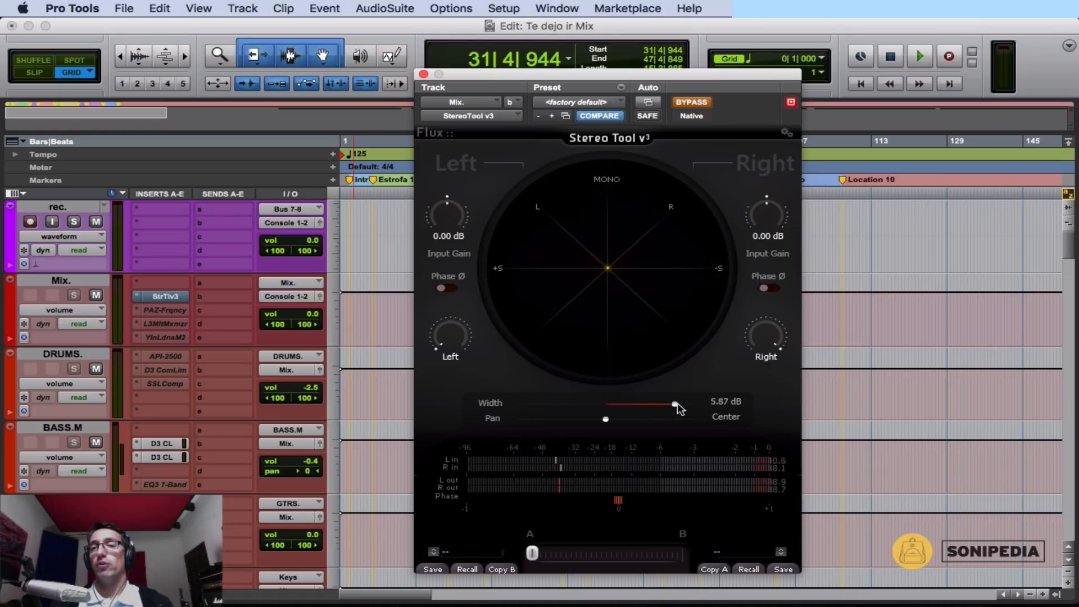
left_click_drag(676, 403, 651, 403)
left_click(652, 403, "alt")
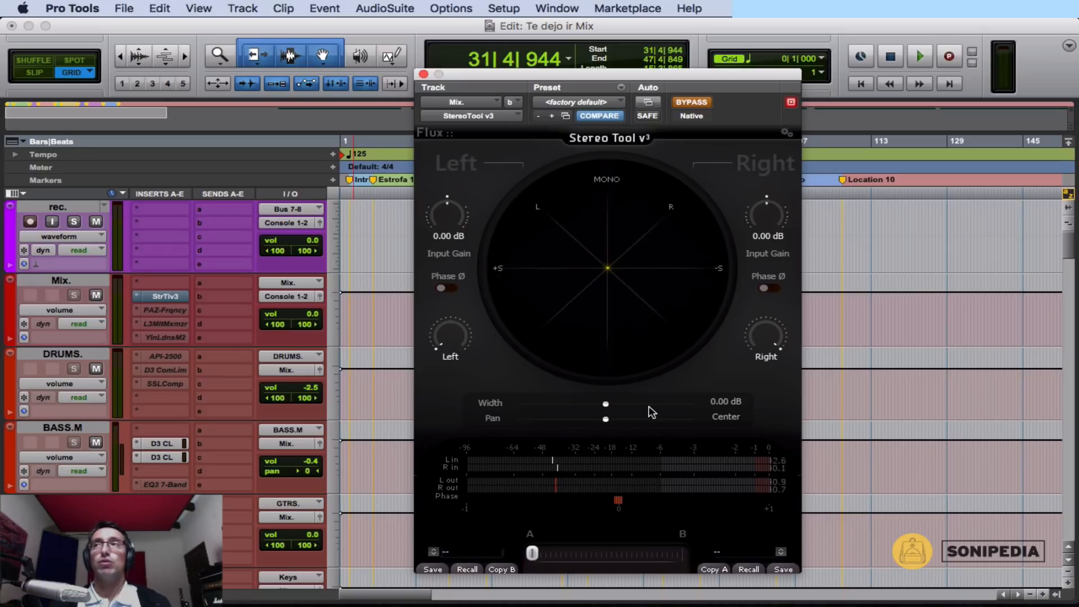